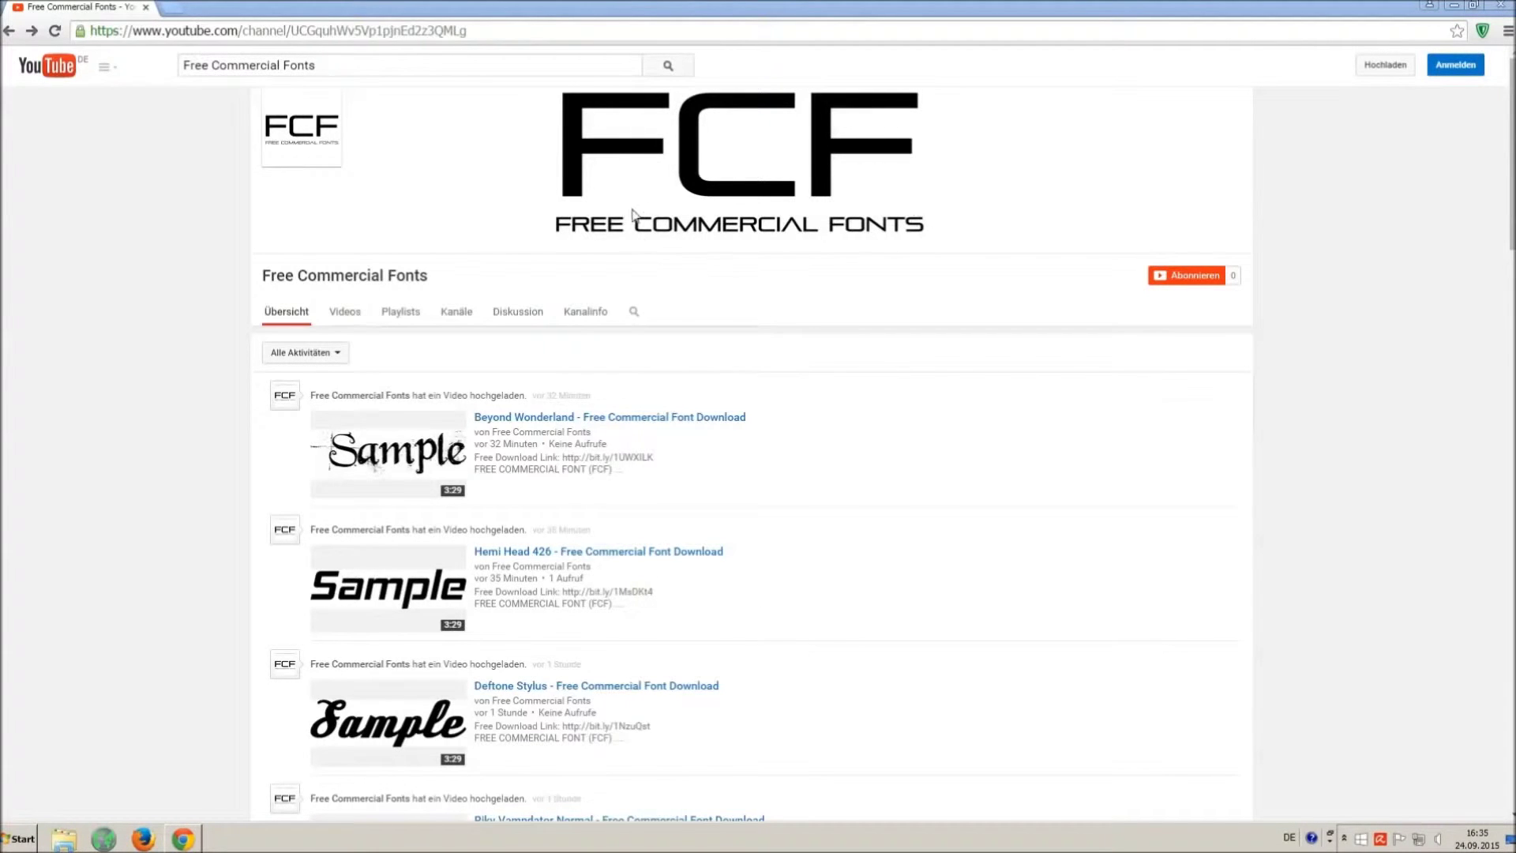
- Open the Riky Vampdator Normal font video from the search results and pause it
left_click_drag(318, 64, 180, 62)
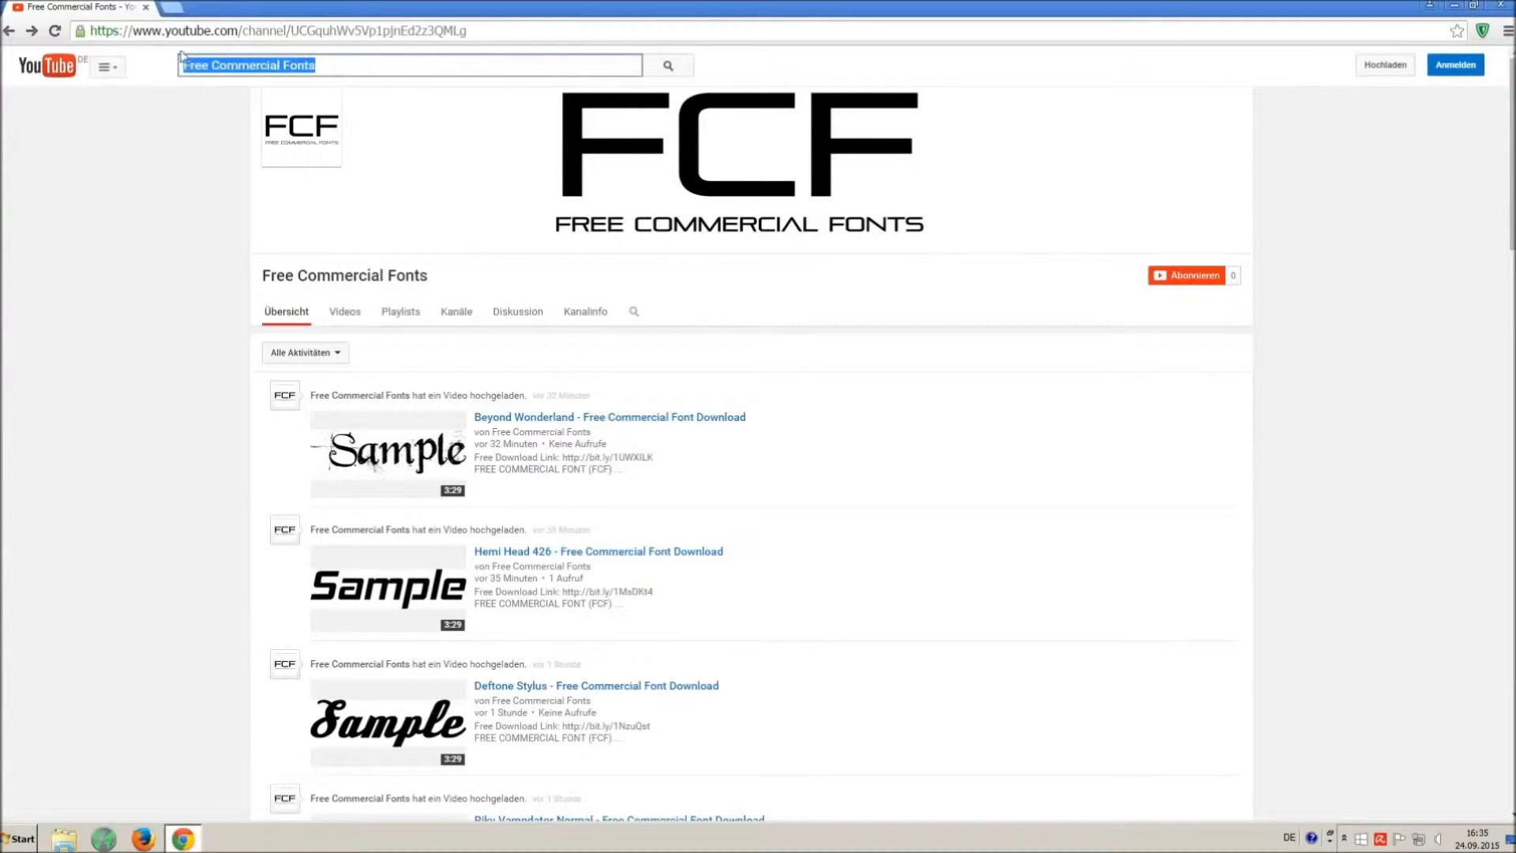
left_click(383, 65)
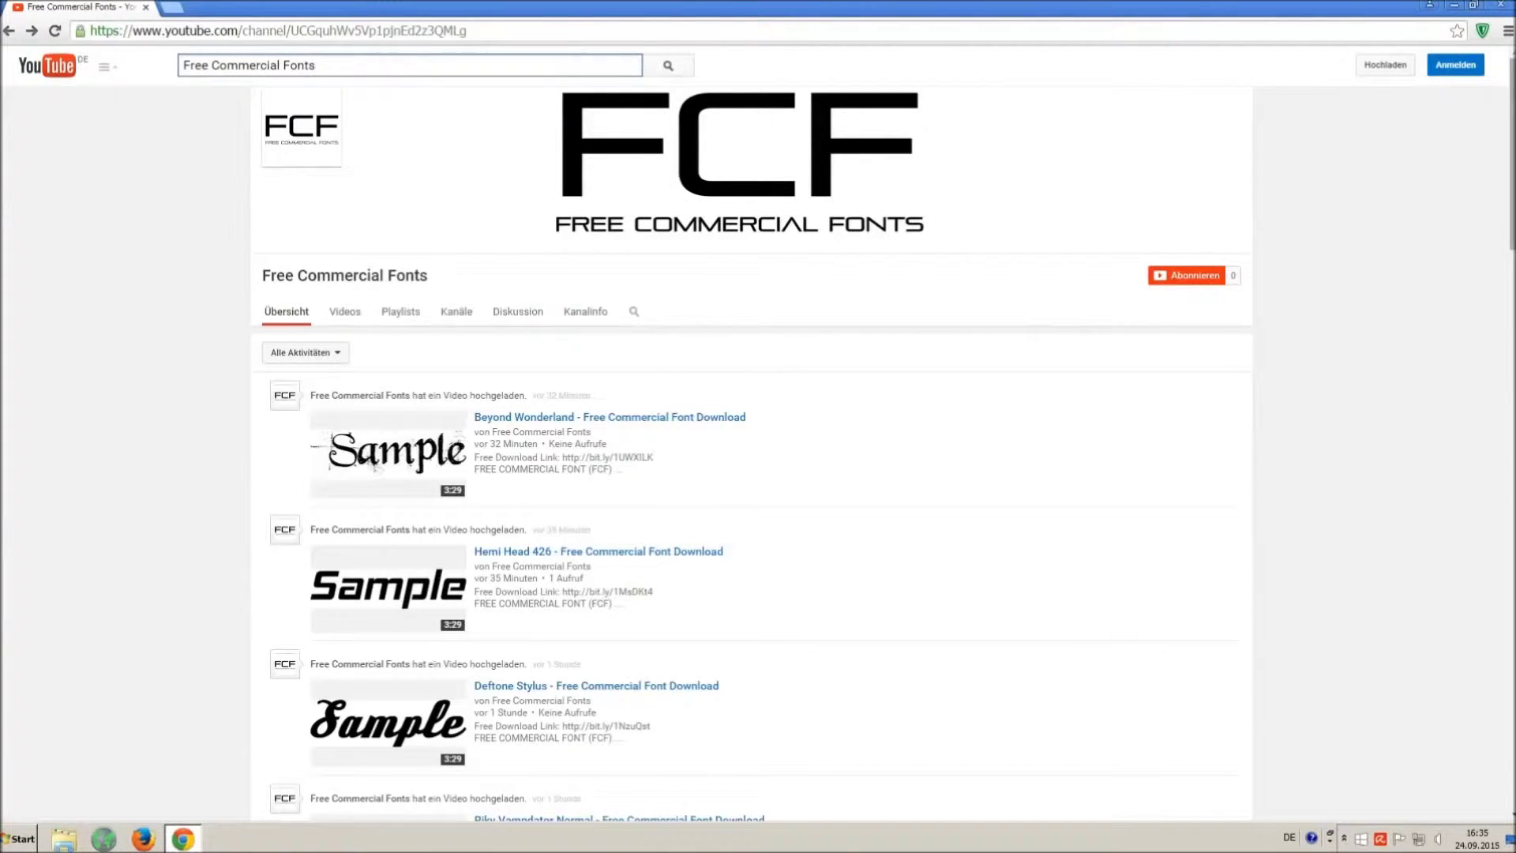
scroll(1509, 154, "down", 1)
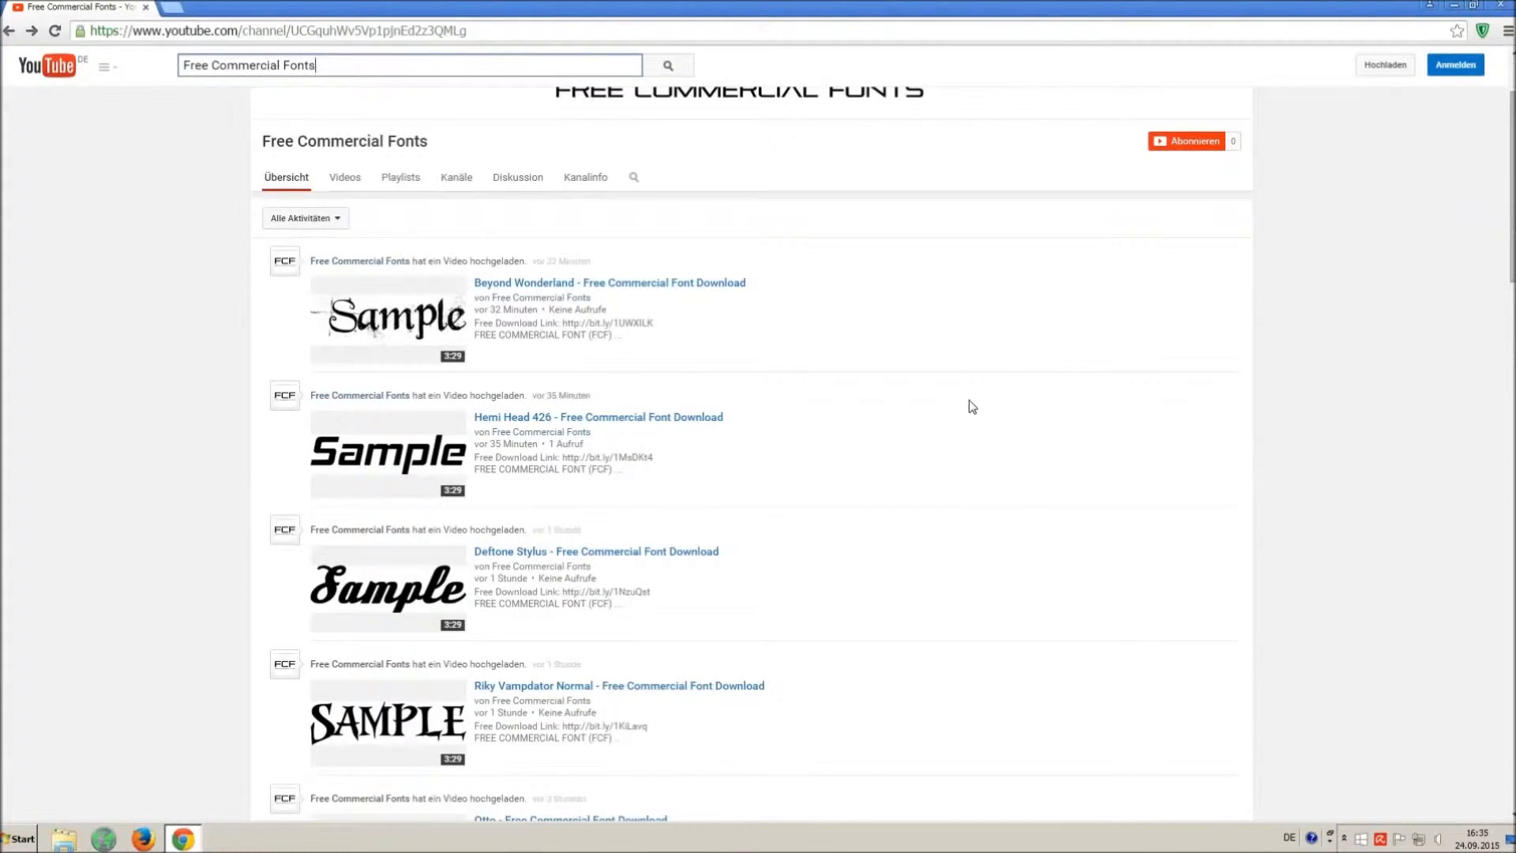
scroll(969, 407, "down", 1)
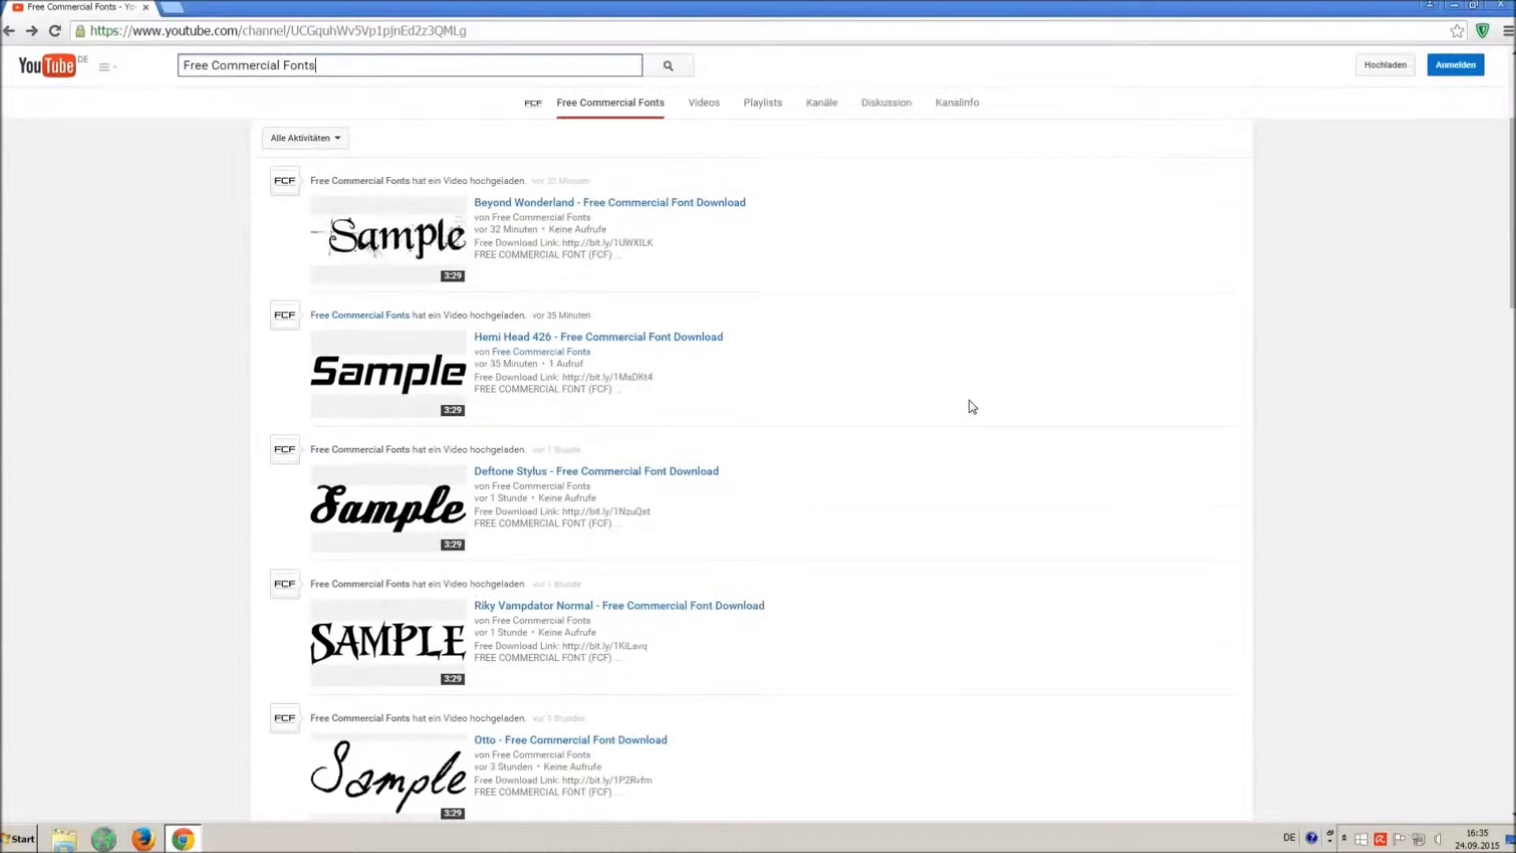
left_click(525, 609)
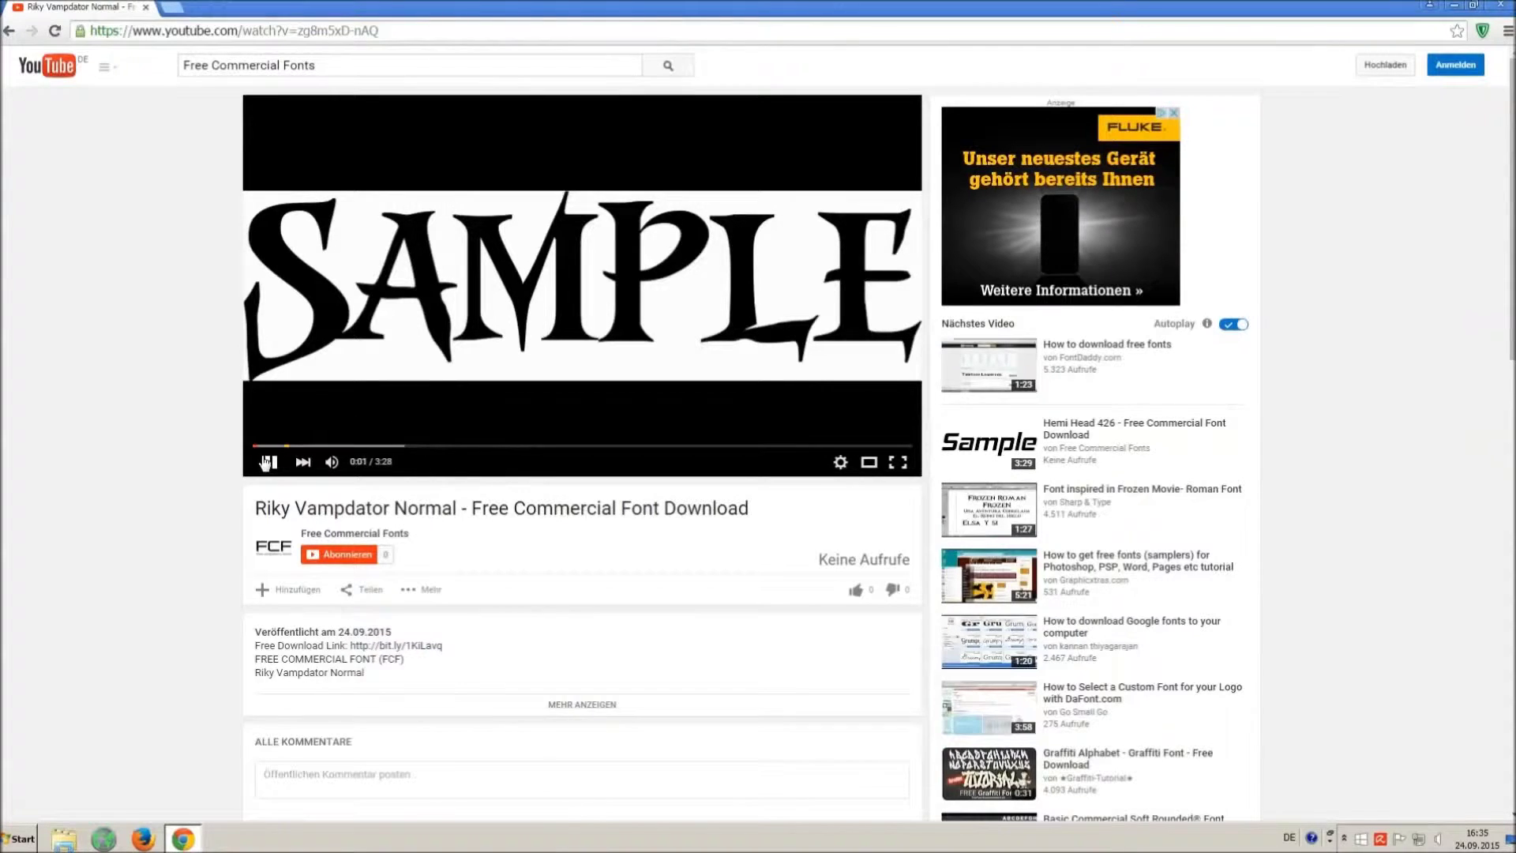
left_click(267, 462)
- Expand the video description and highlight the license notice and its link
left_click(568, 705)
scroll(533, 687, "down", 1)
scroll(524, 677, "down", 1)
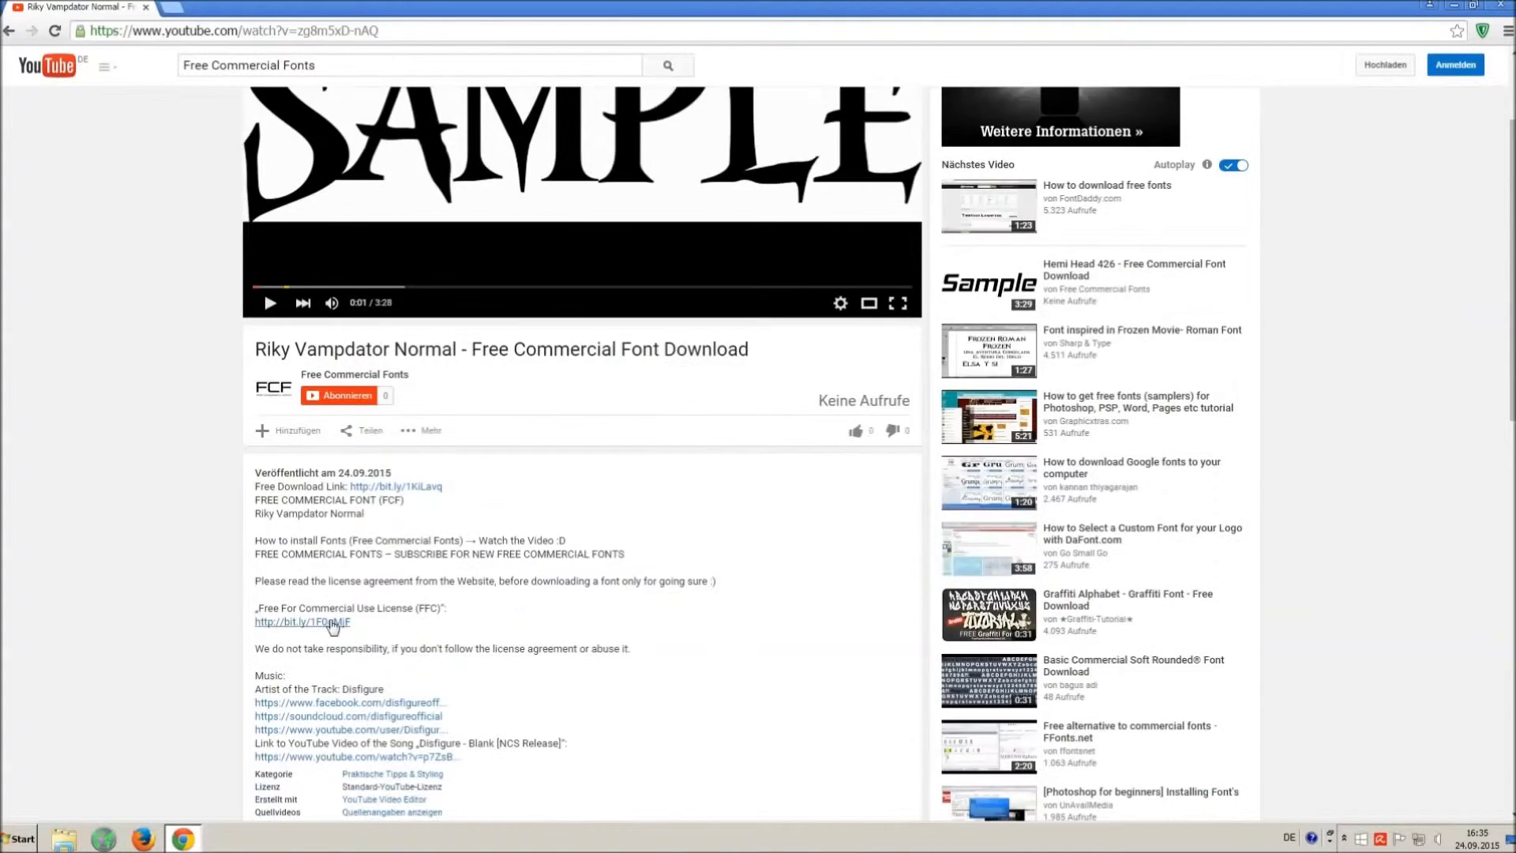
left_click_drag(255, 585, 368, 617)
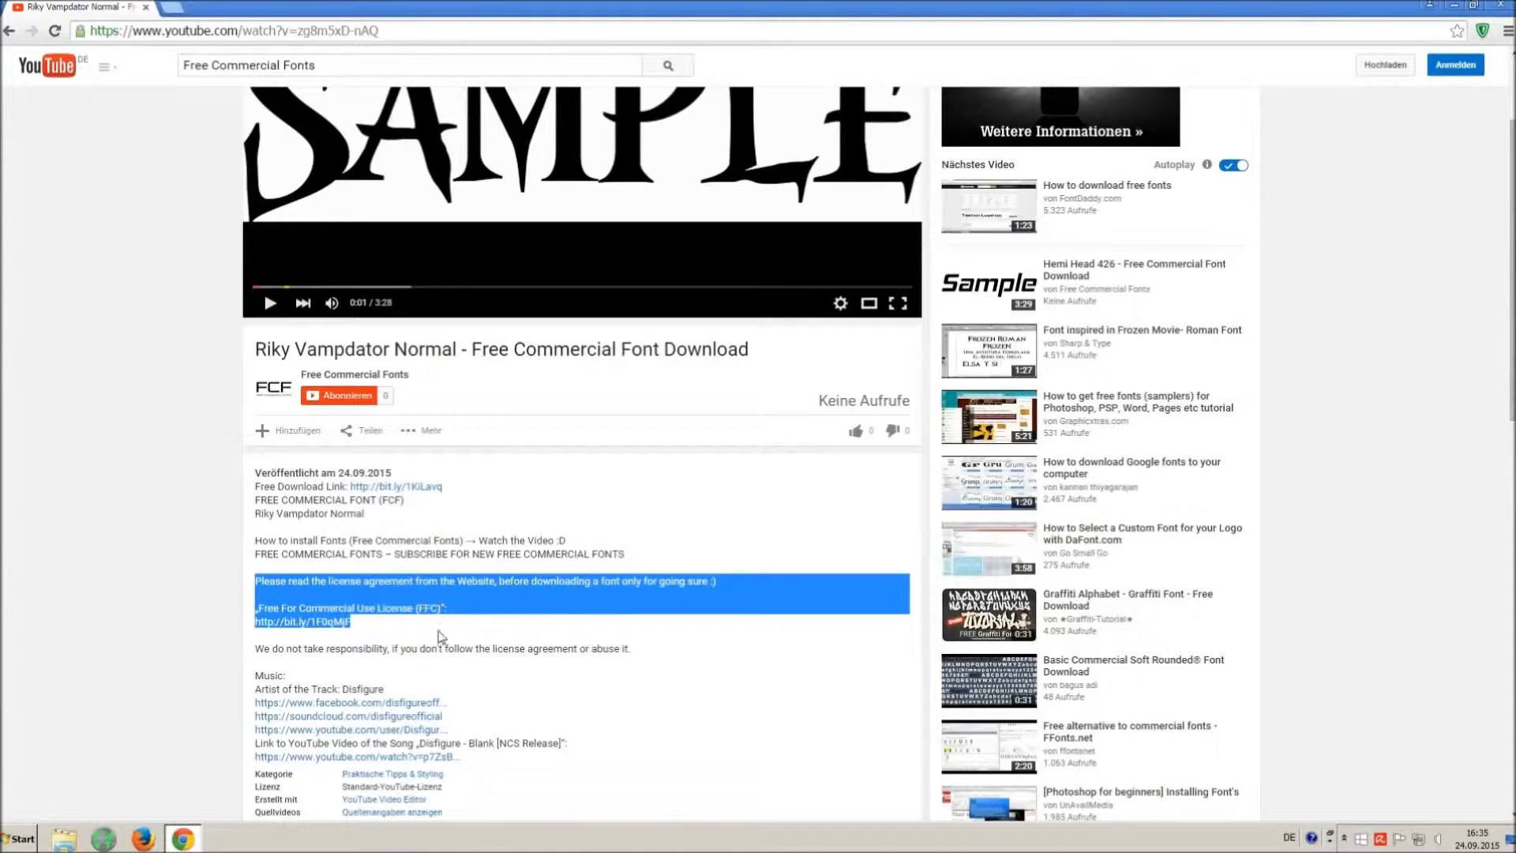
left_click(436, 639)
scroll(436, 639, "up", 3)
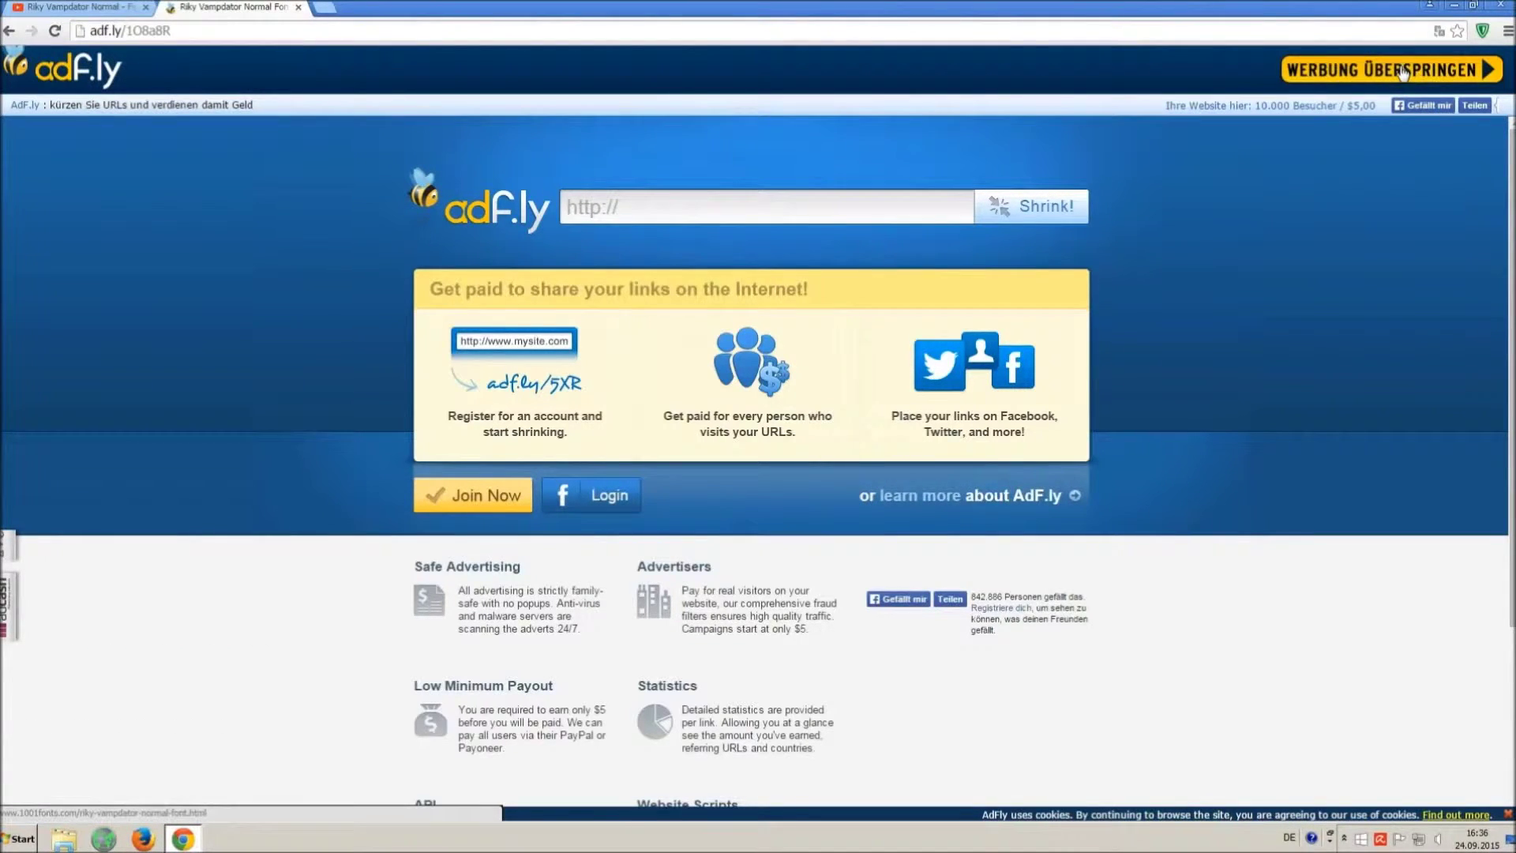
- Skip the adf.ly ad and download the Riky Vampdator Normal TTF from 1001fonts
left_click(1400, 71)
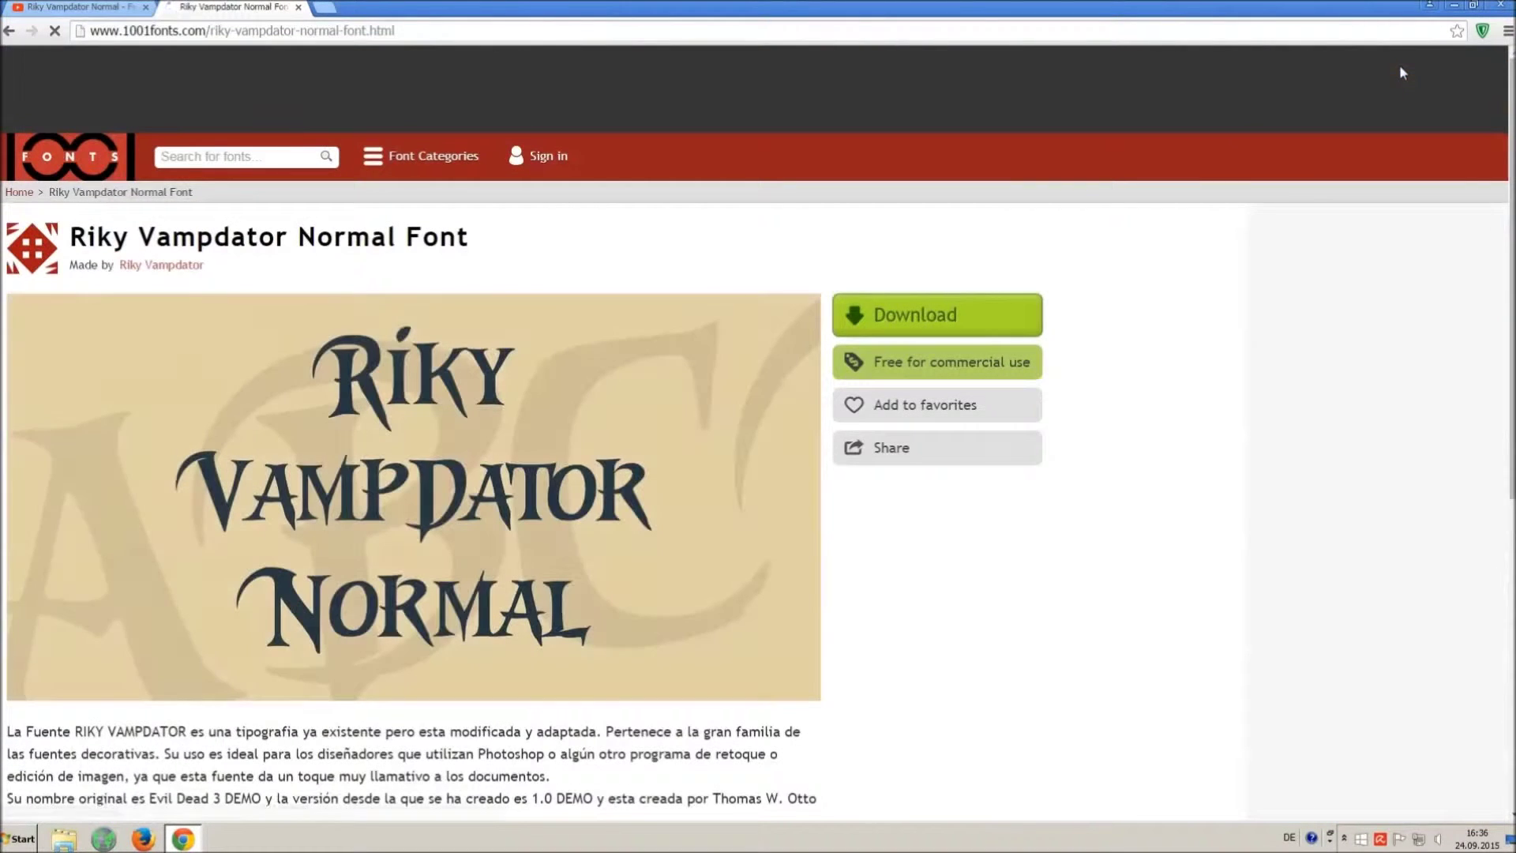
left_click_drag(69, 237, 549, 240)
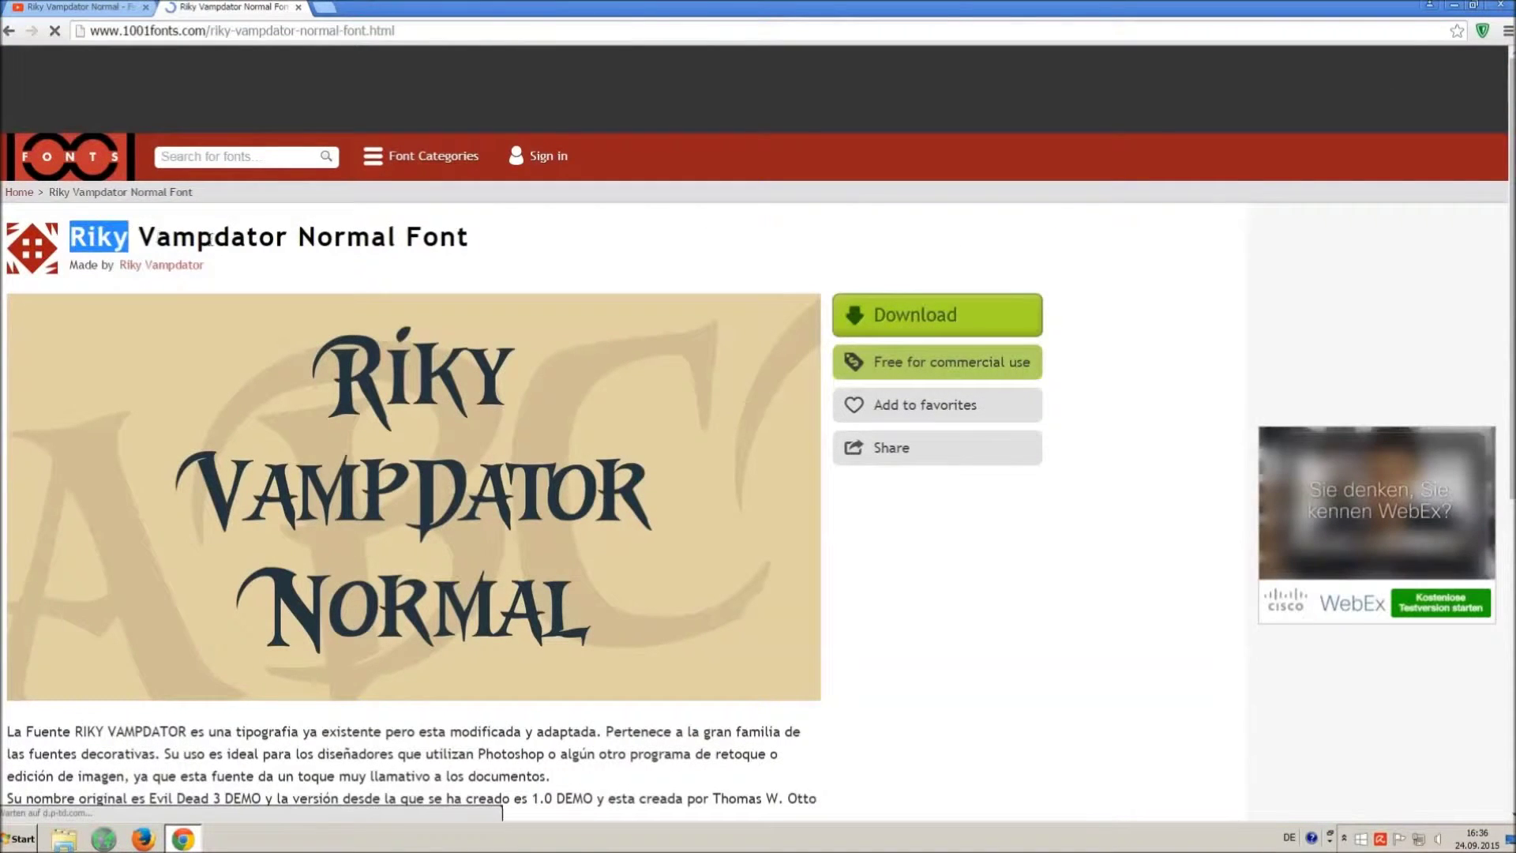
left_click(572, 253)
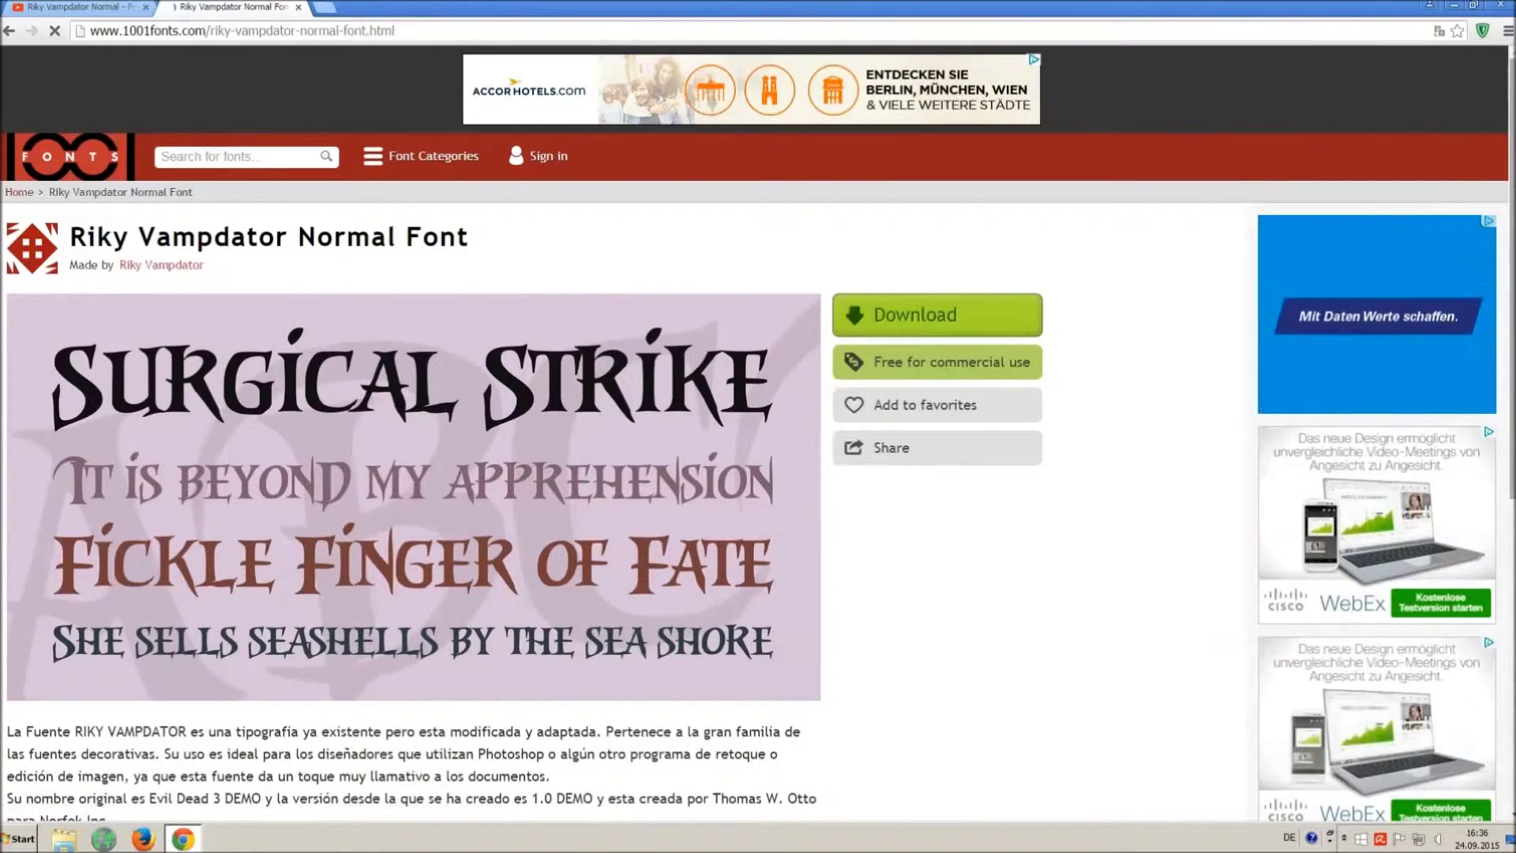
scroll(757, 474, "down", 2)
scroll(759, 474, "down", 3)
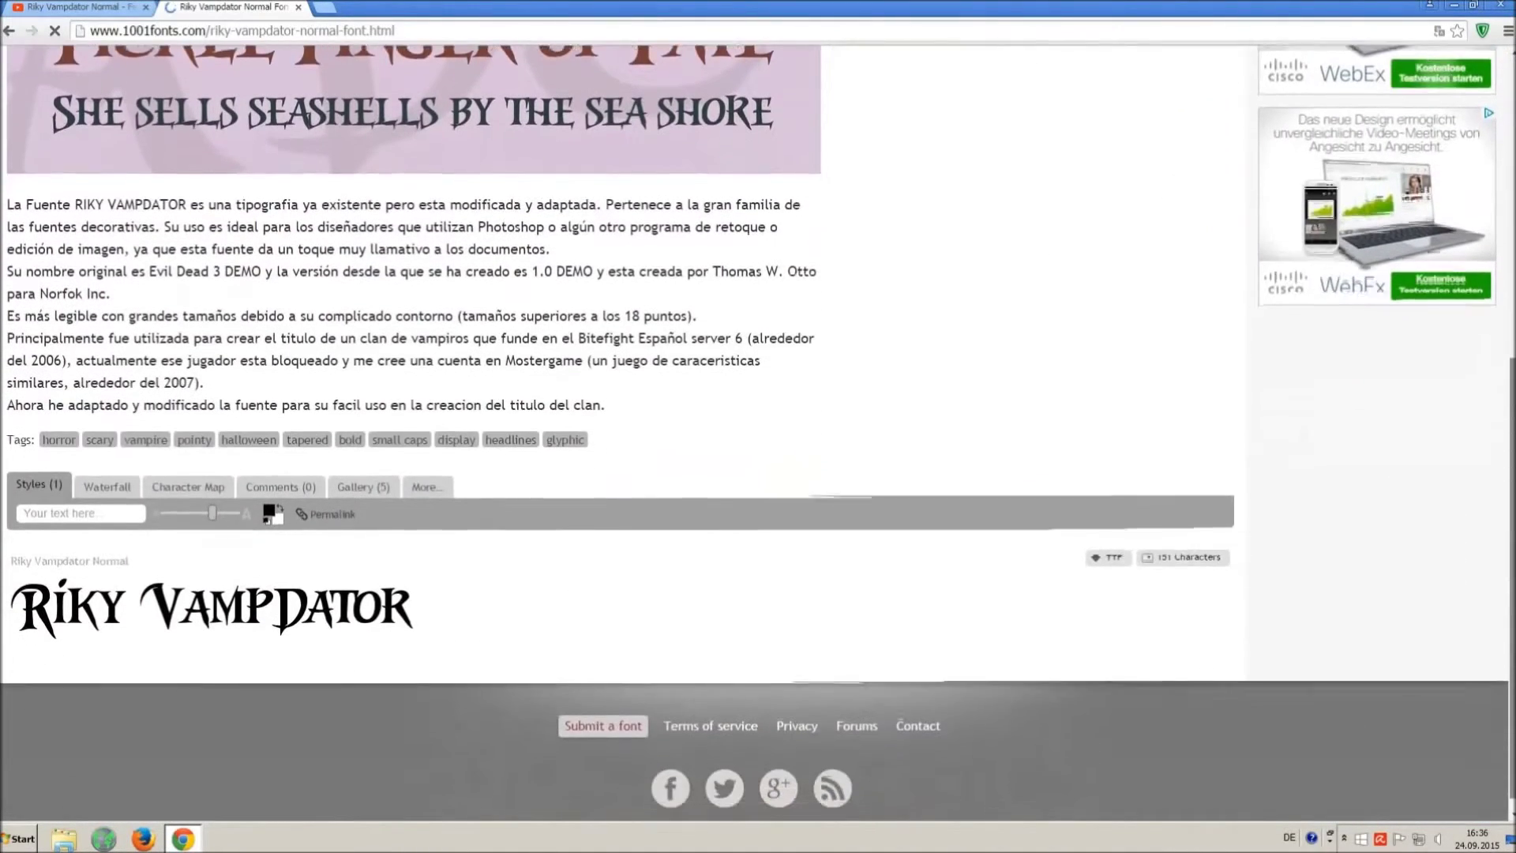
left_click(1108, 550)
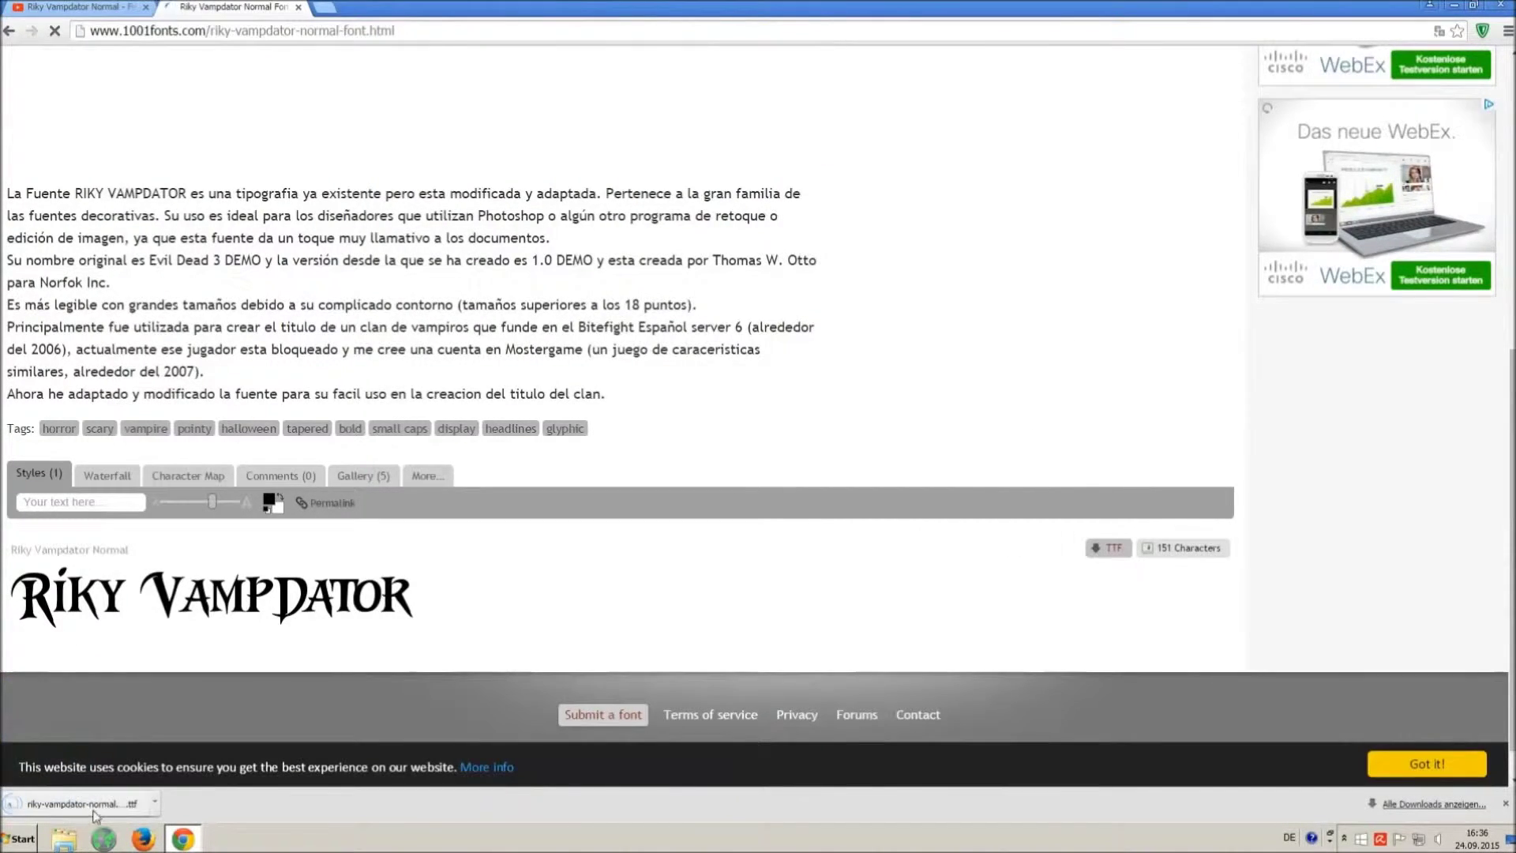
- Open the Control Panel's Schriftarten folder listing the 208 installed fonts
left_click(19, 837)
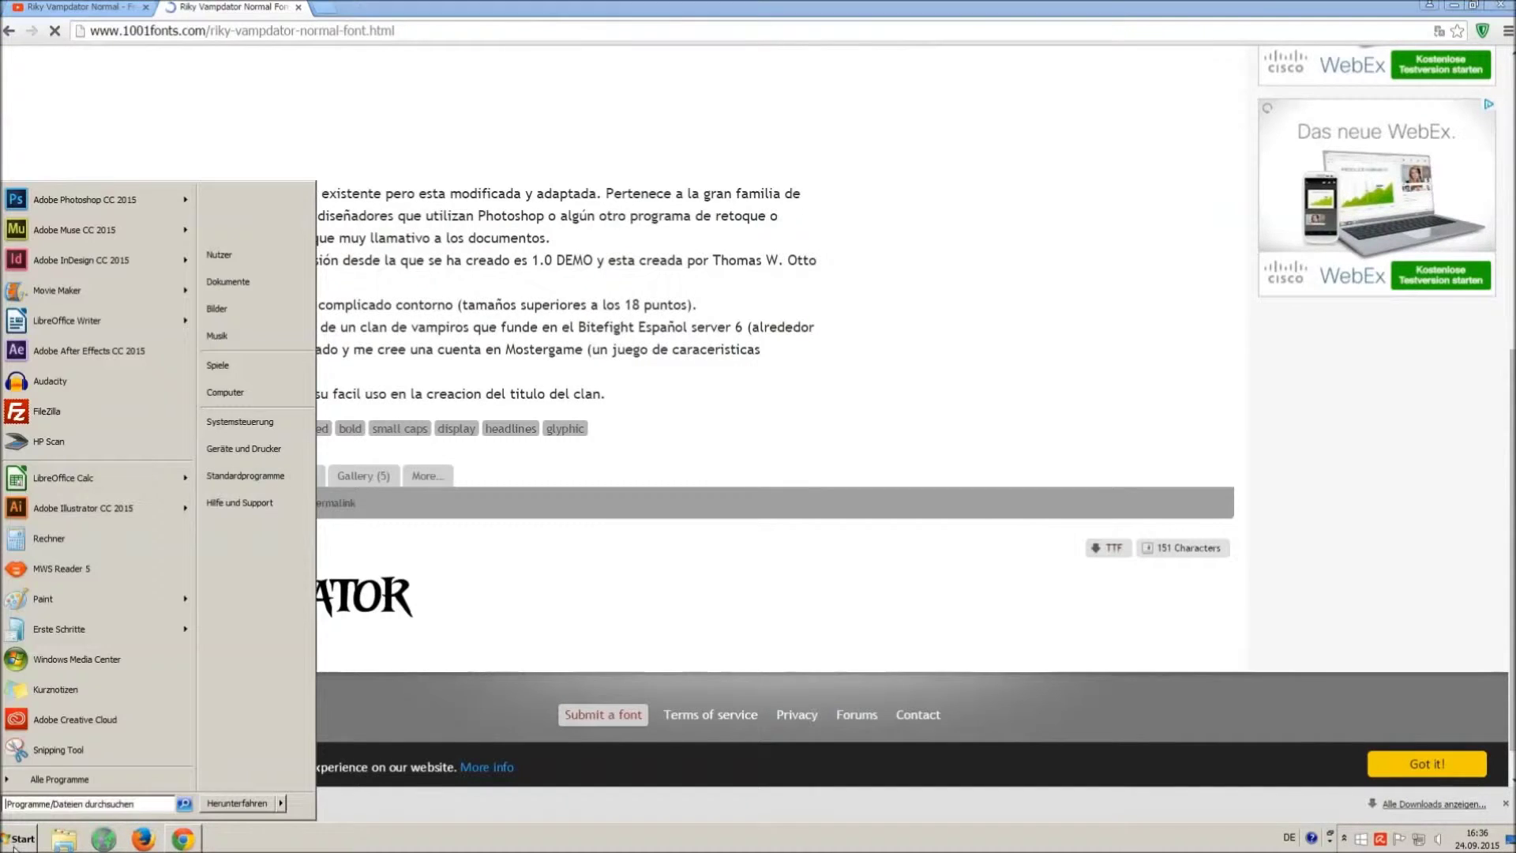
left_click(239, 421)
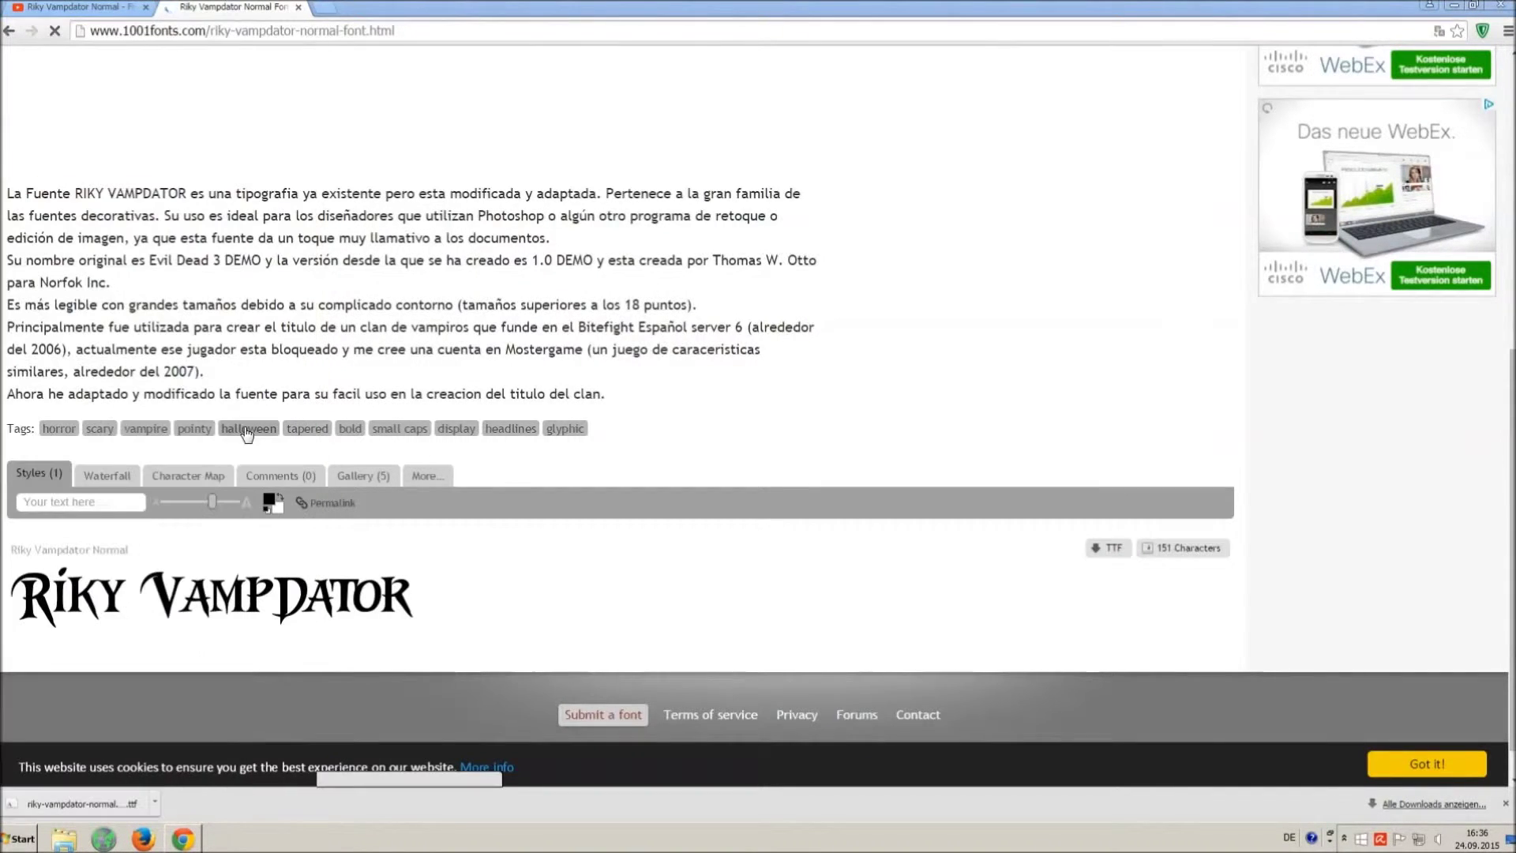
left_click(1224, 212)
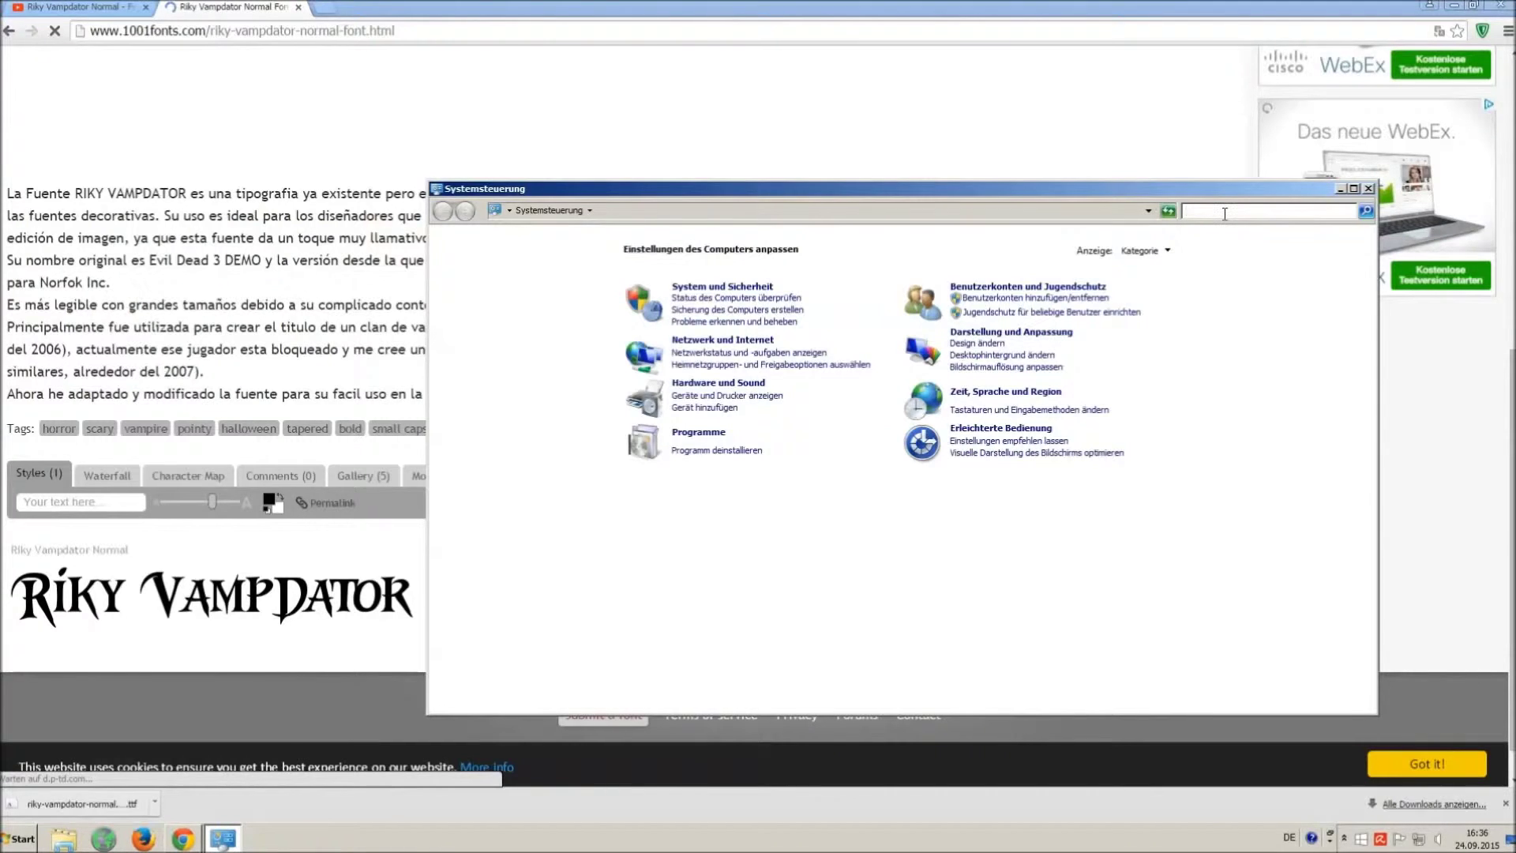
type("font")
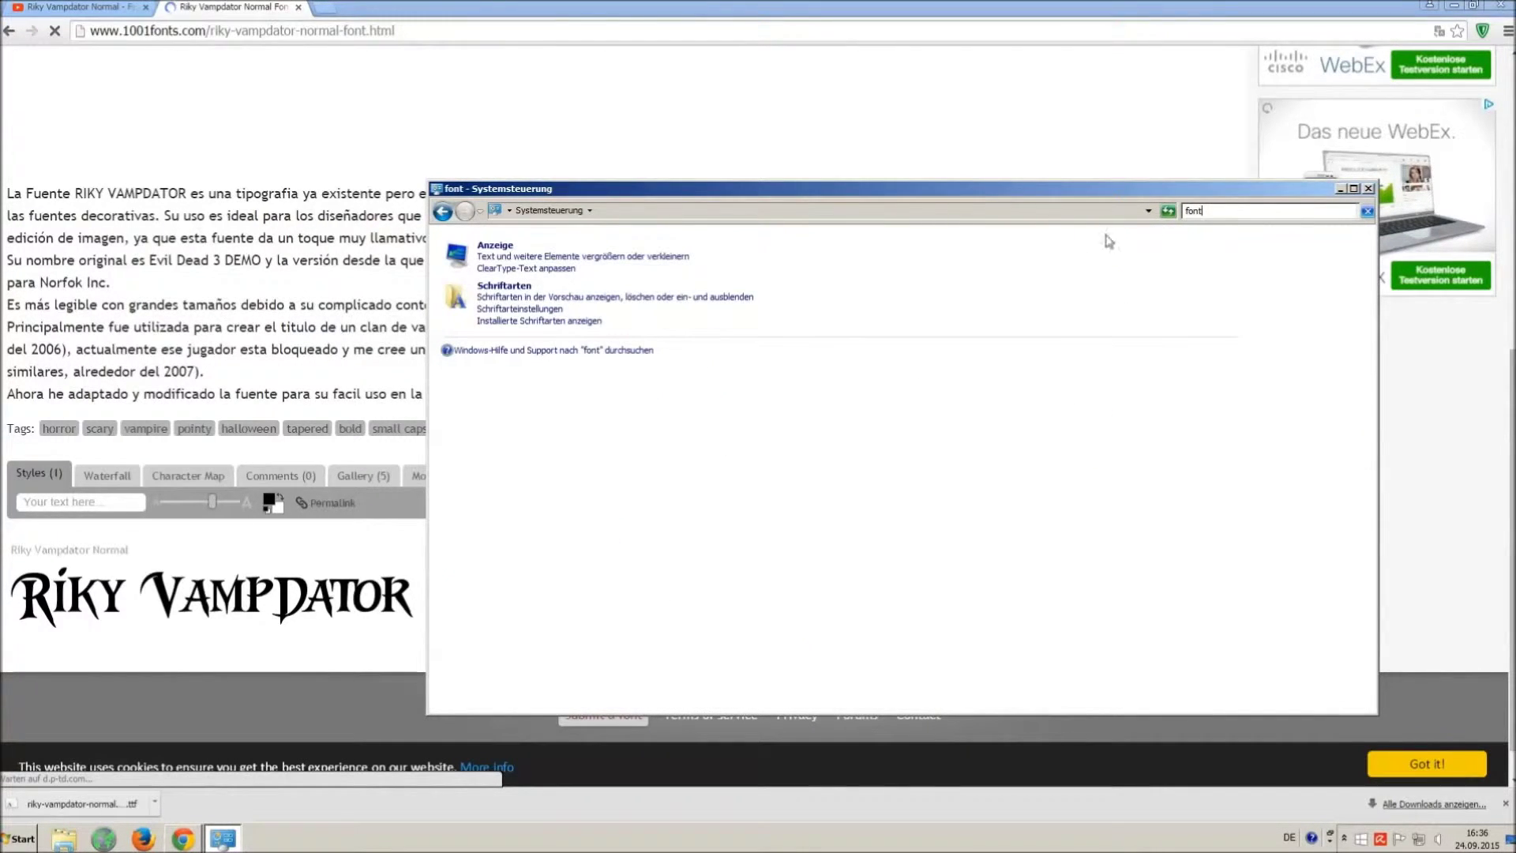
left_click(514, 291)
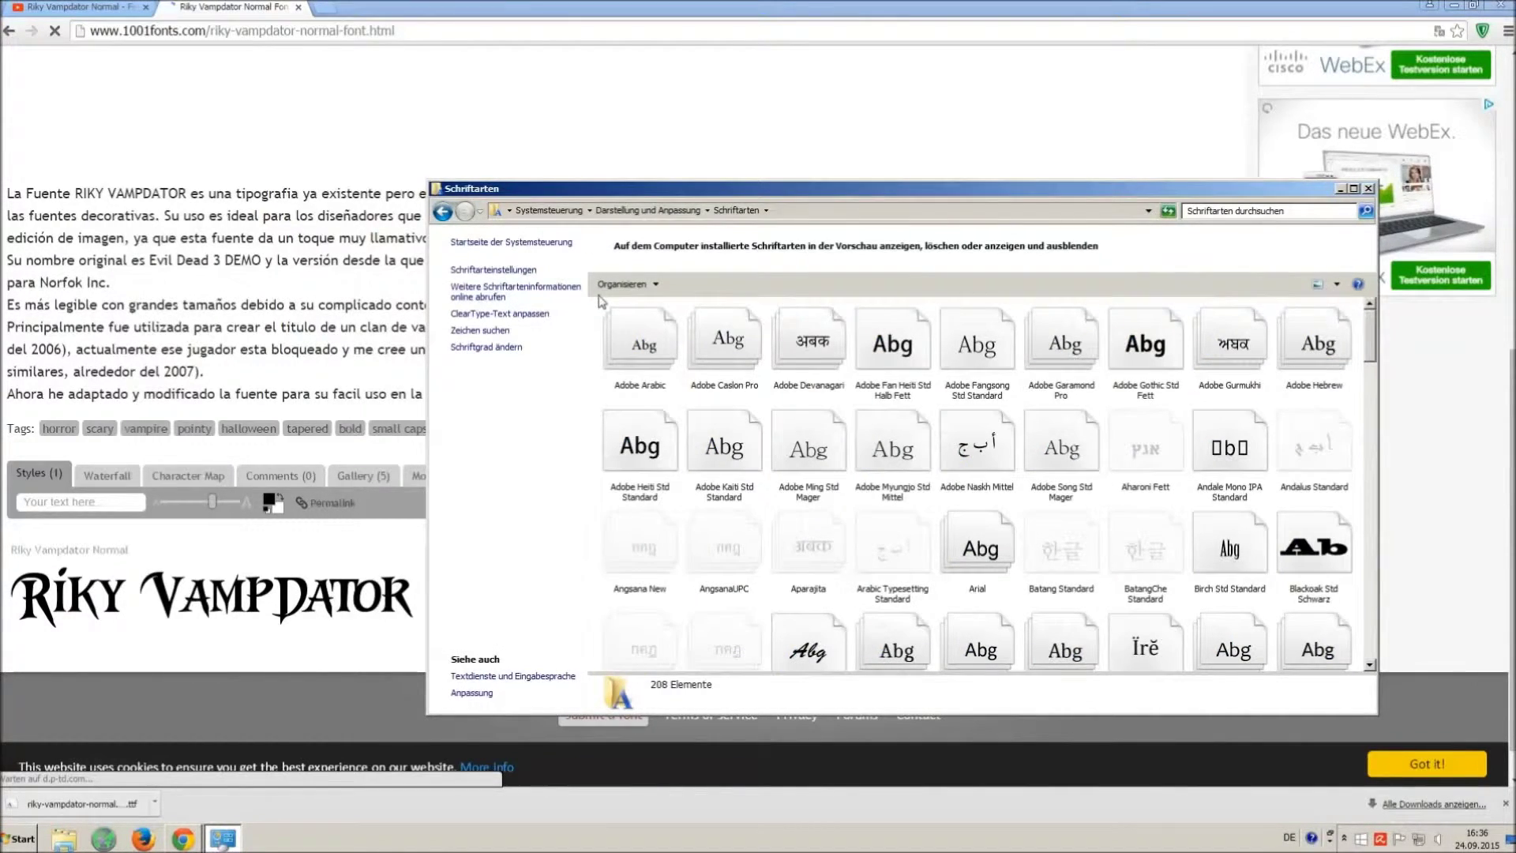
mouse_move(610, 306)
left_mouse_down()
mouse_move(690, 359)
mouse_move(853, 175)
left_mouse_up()
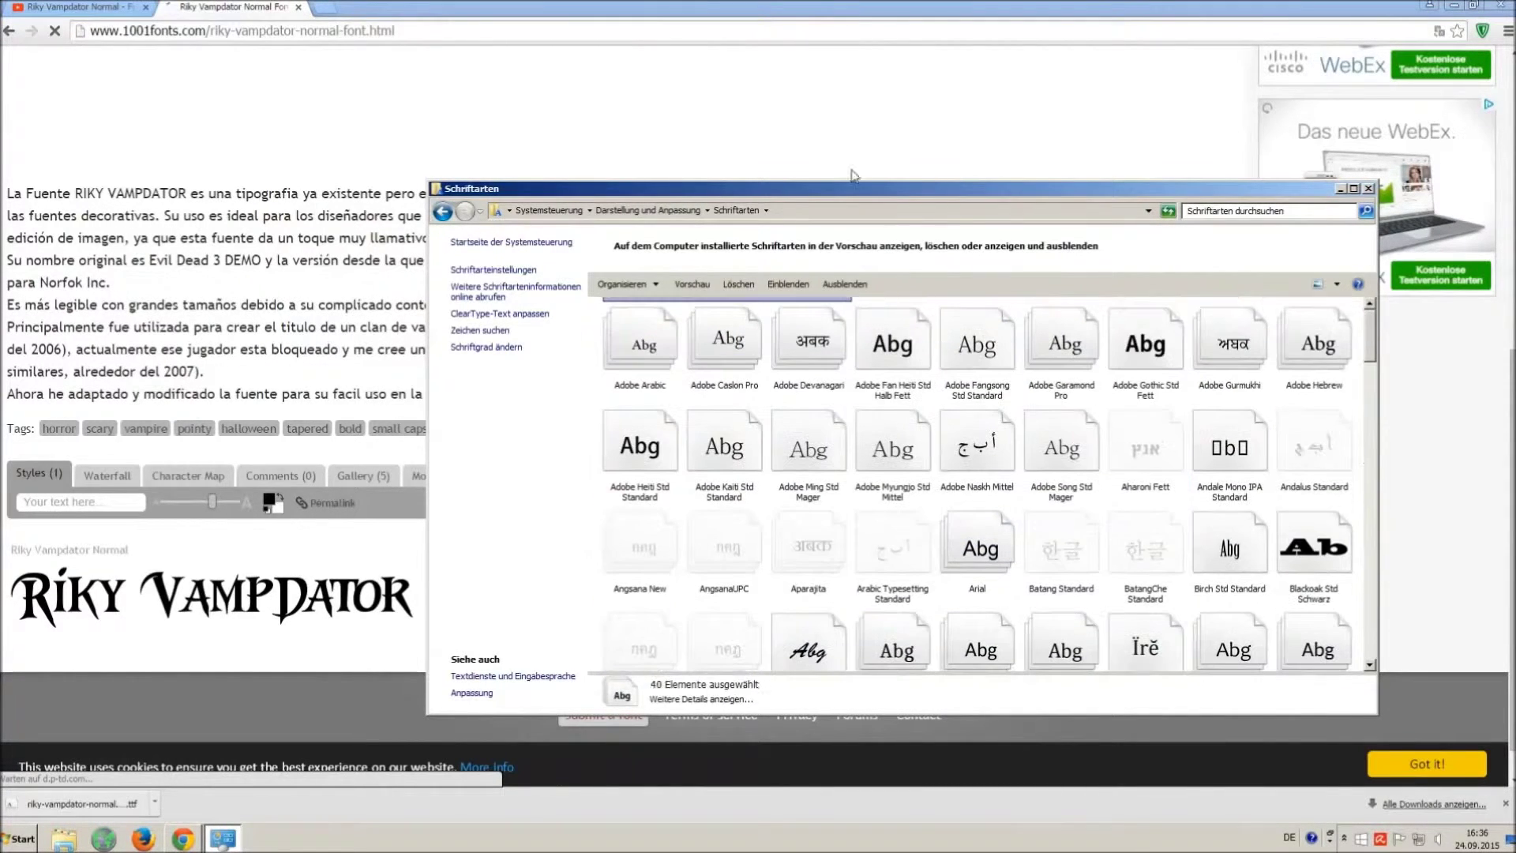
key("Escape")
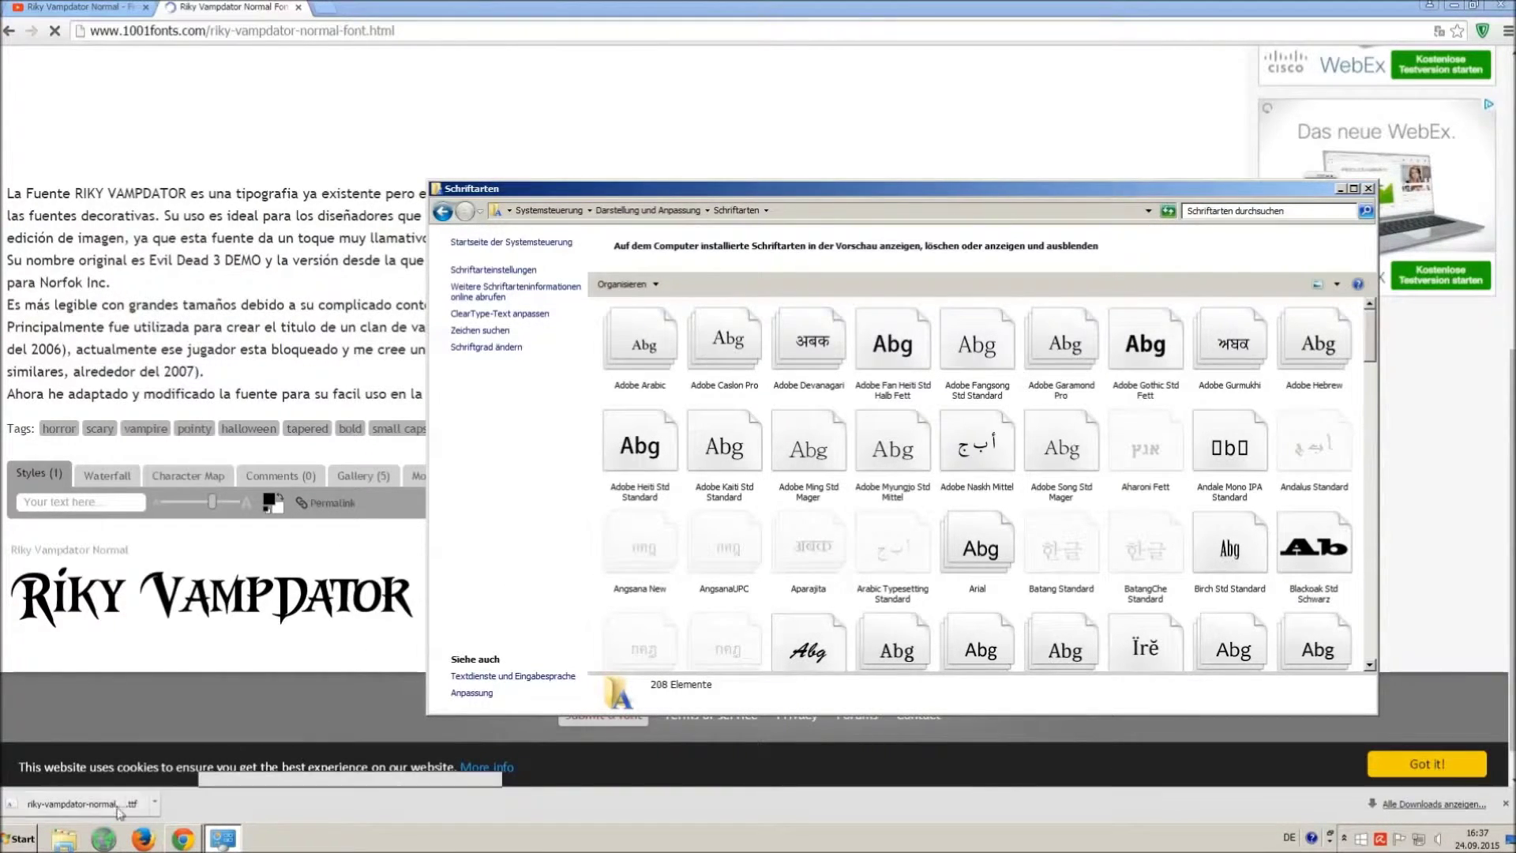
left_click(22, 840)
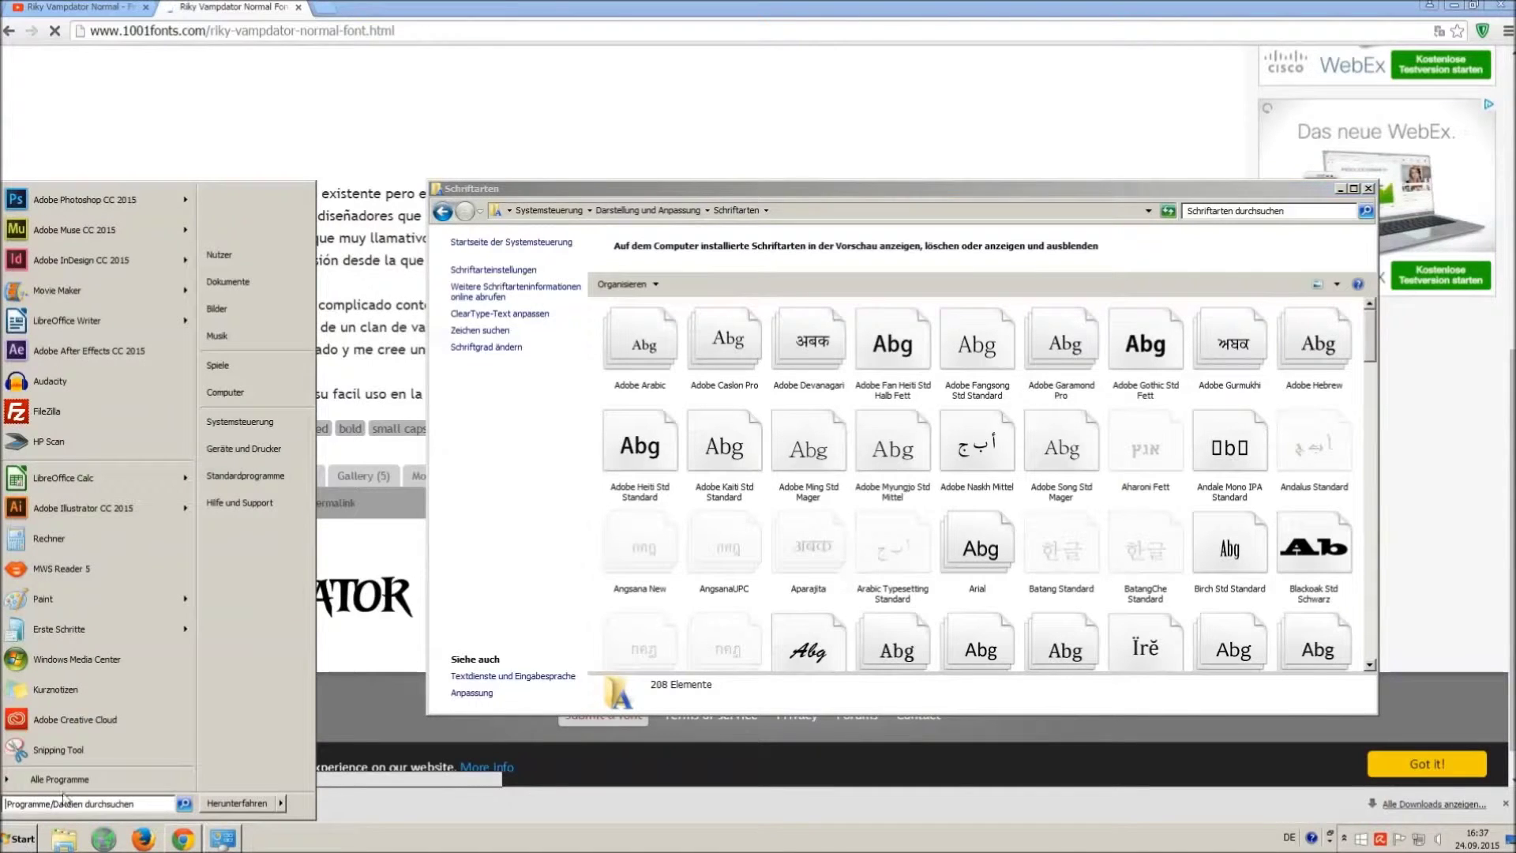
- Install the downloaded Riky Vampdator font by dragging it from Downloads into Fonts
left_click(280, 393)
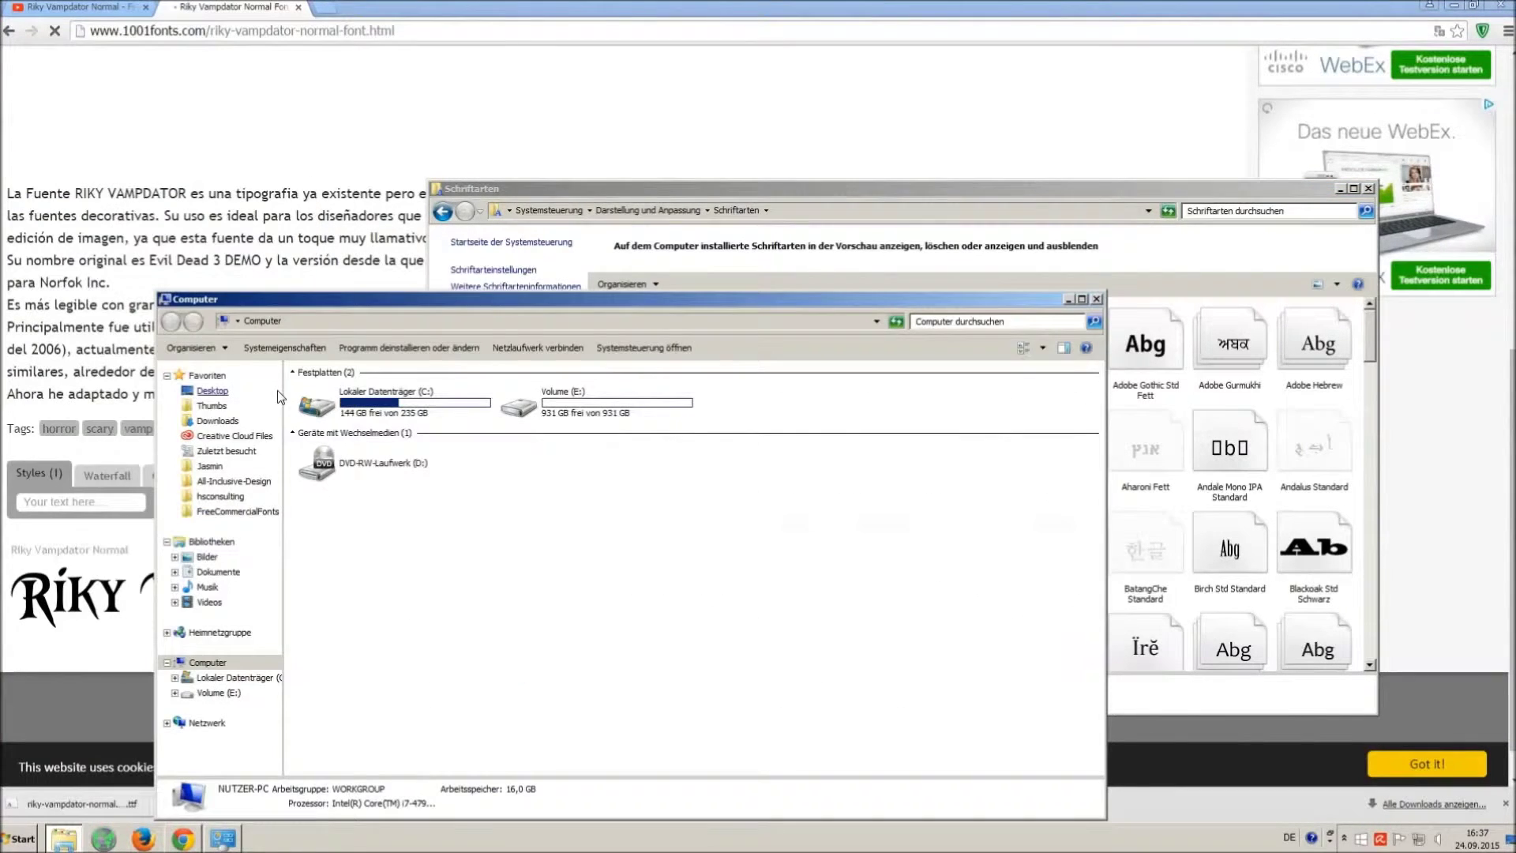
left_click(217, 419)
left_click_drag(407, 315, 383, 536)
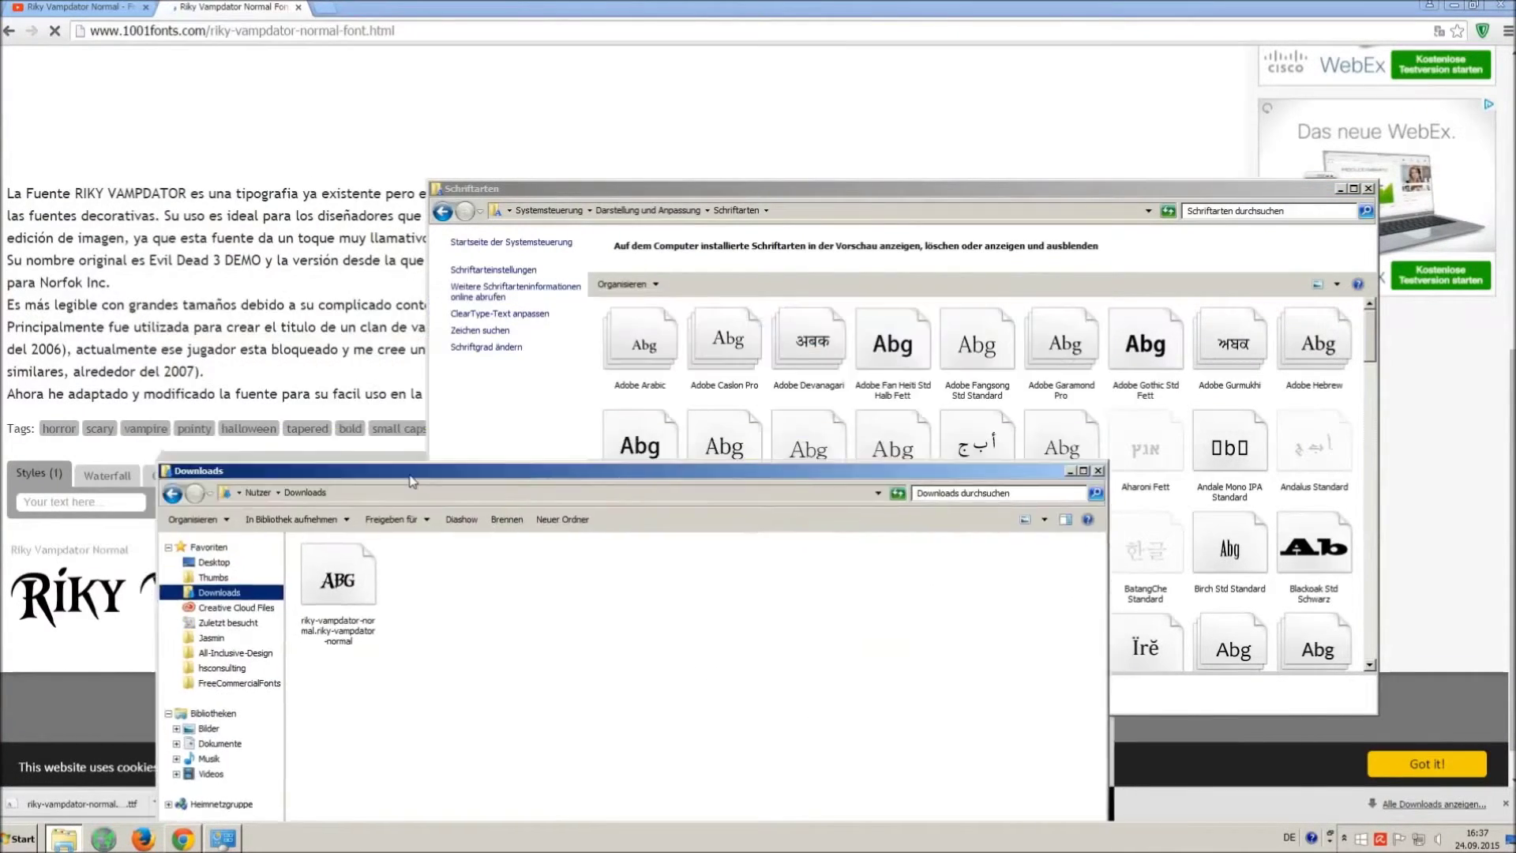
mouse_move(350, 641)
left_mouse_down()
mouse_move(467, 542)
mouse_move(771, 415)
left_mouse_up()
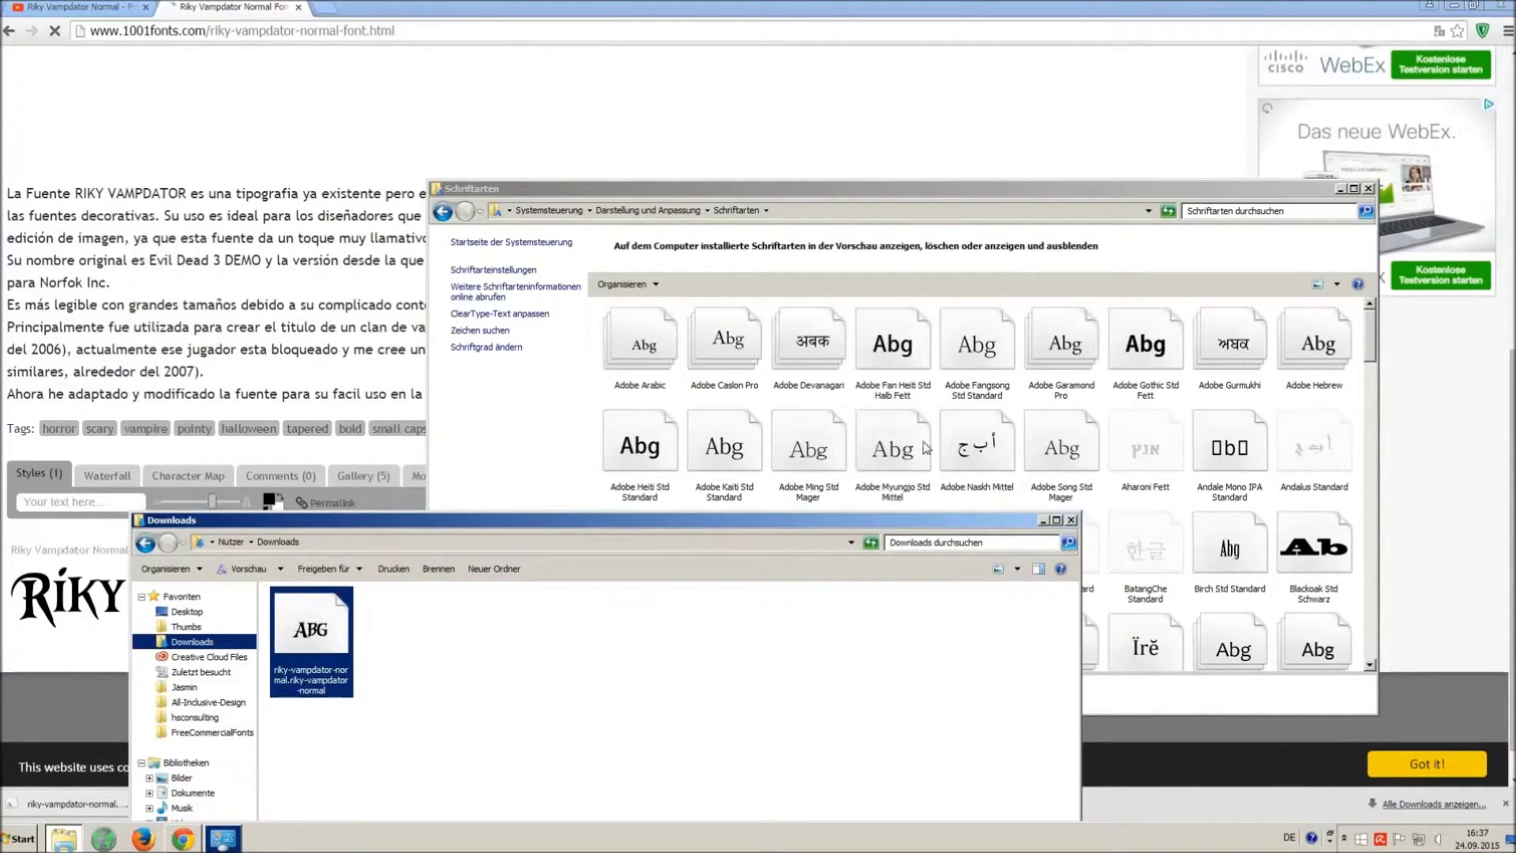
left_click(1070, 518)
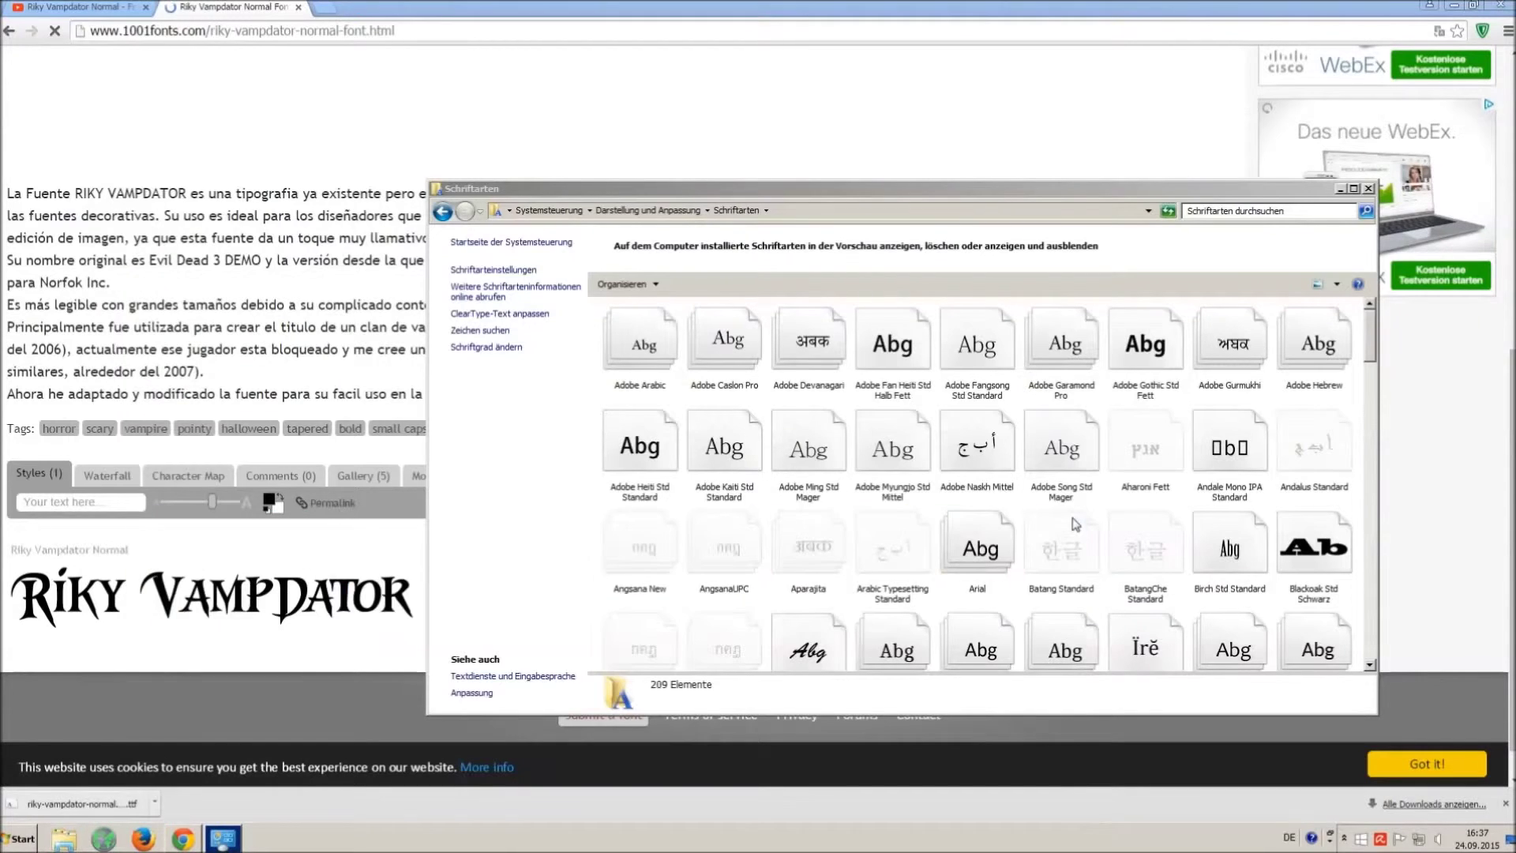
- Close the Fonts folder and font site, minimize Chrome, and start a blank Writer document
left_click(1370, 189)
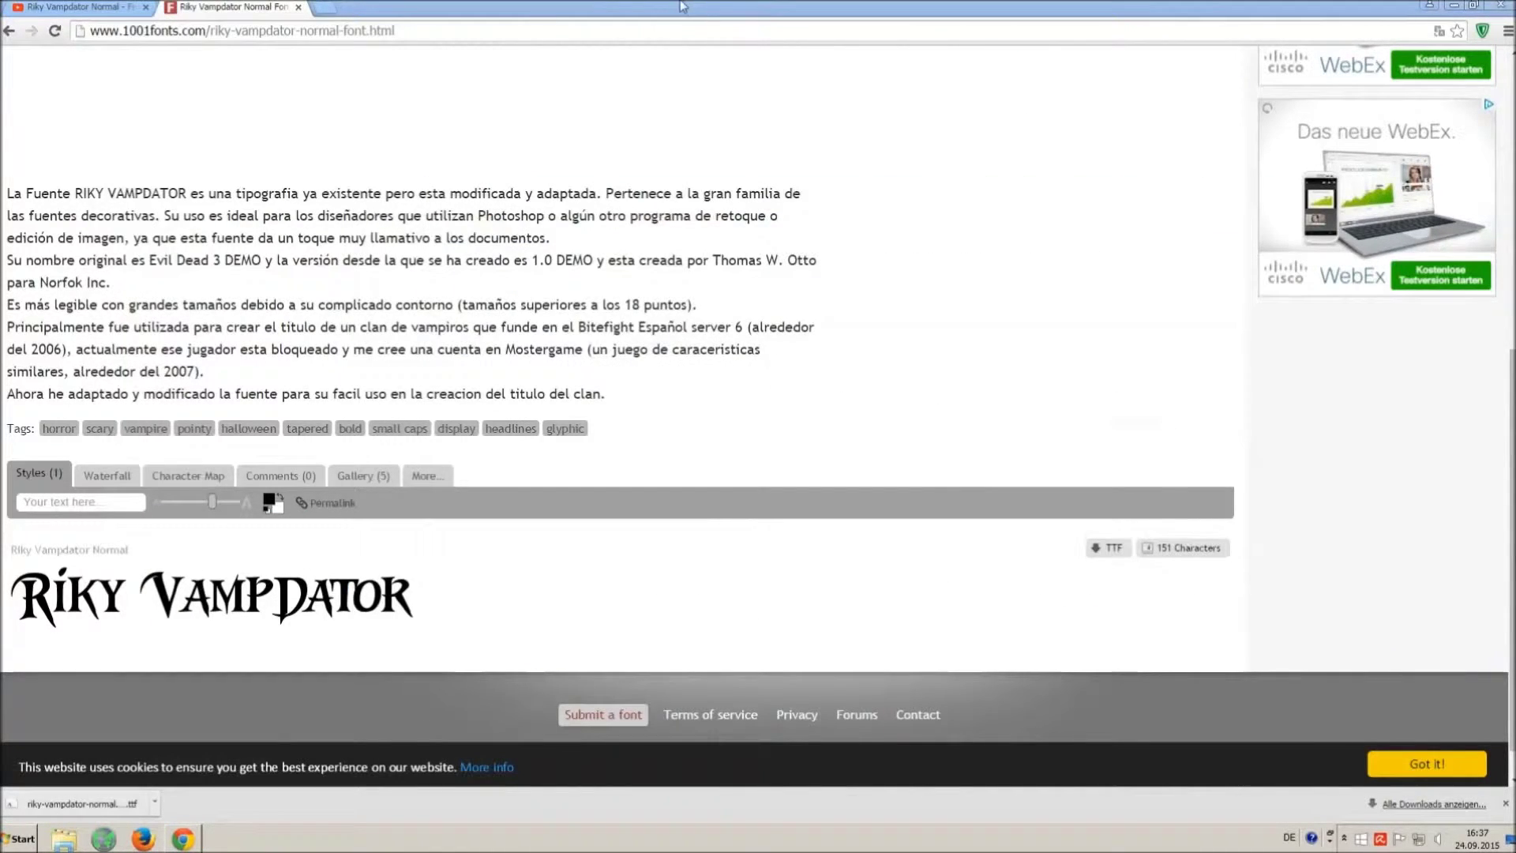
left_click(297, 7)
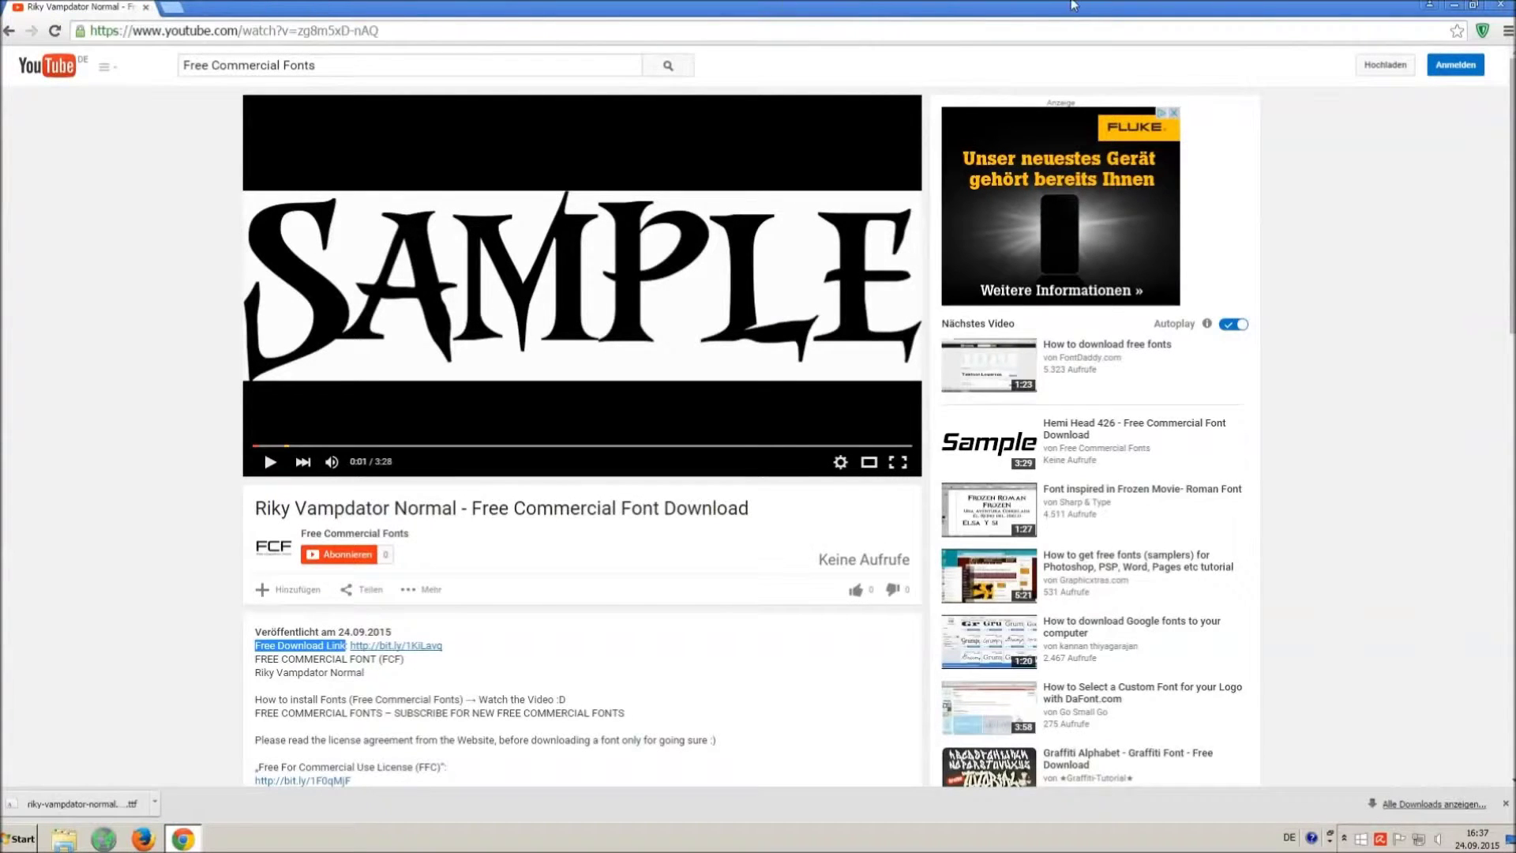
left_click(1454, 5)
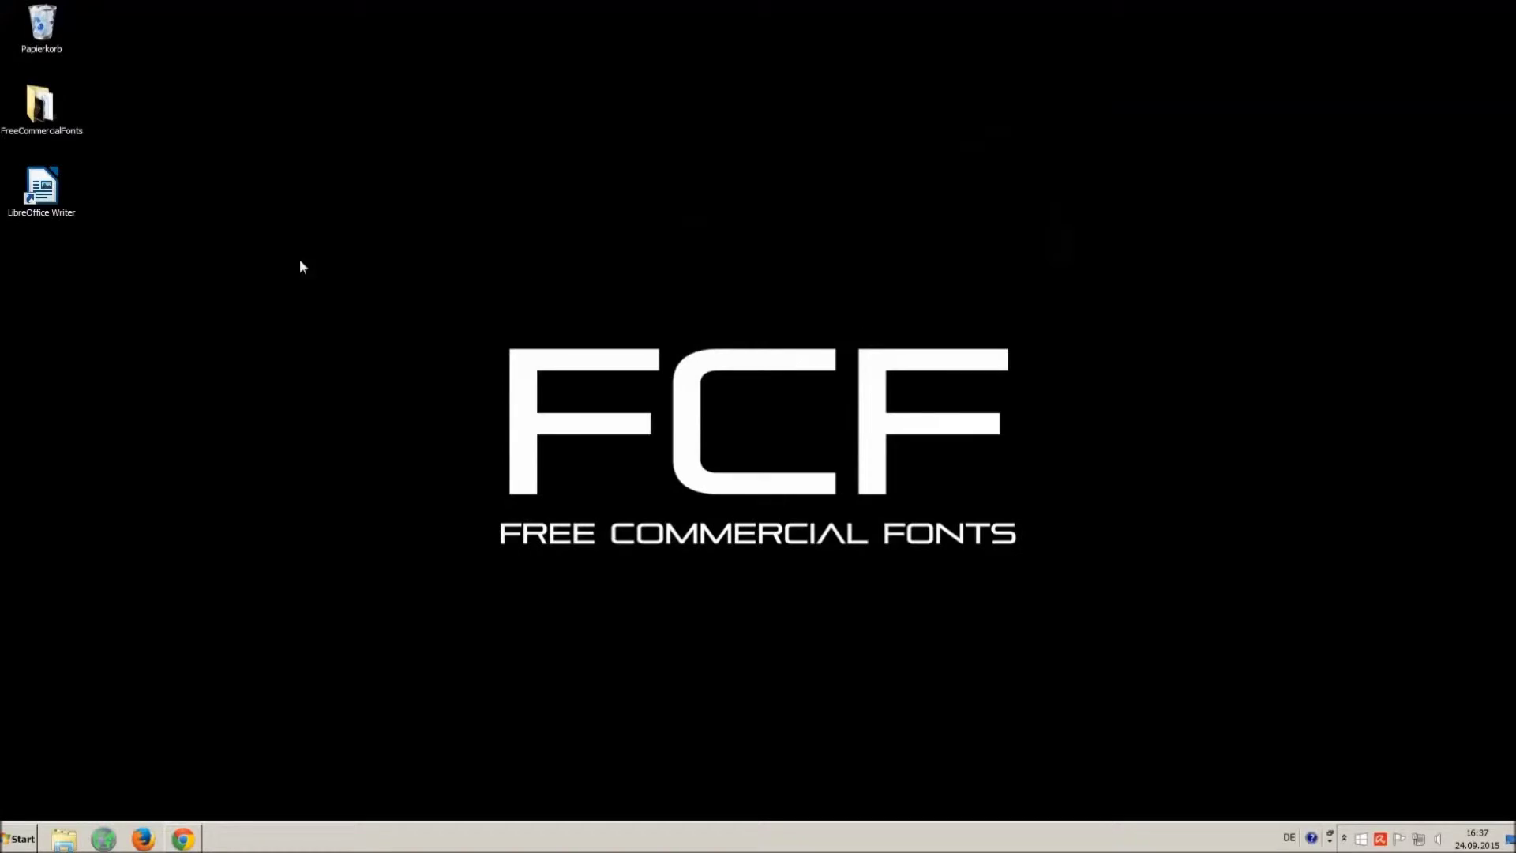
double_click(36, 184)
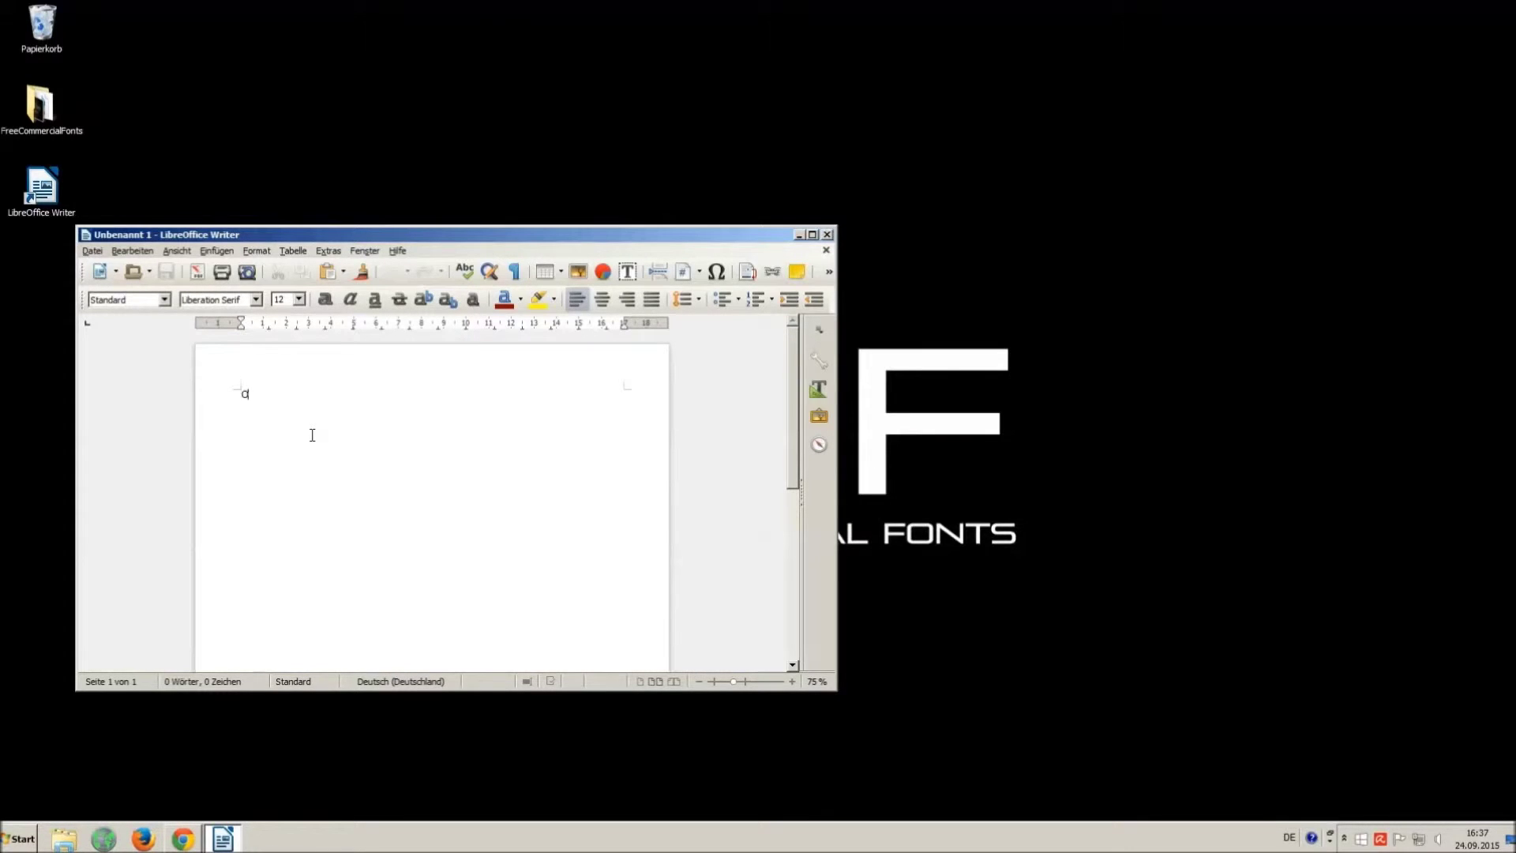
type("o")
type("ce")
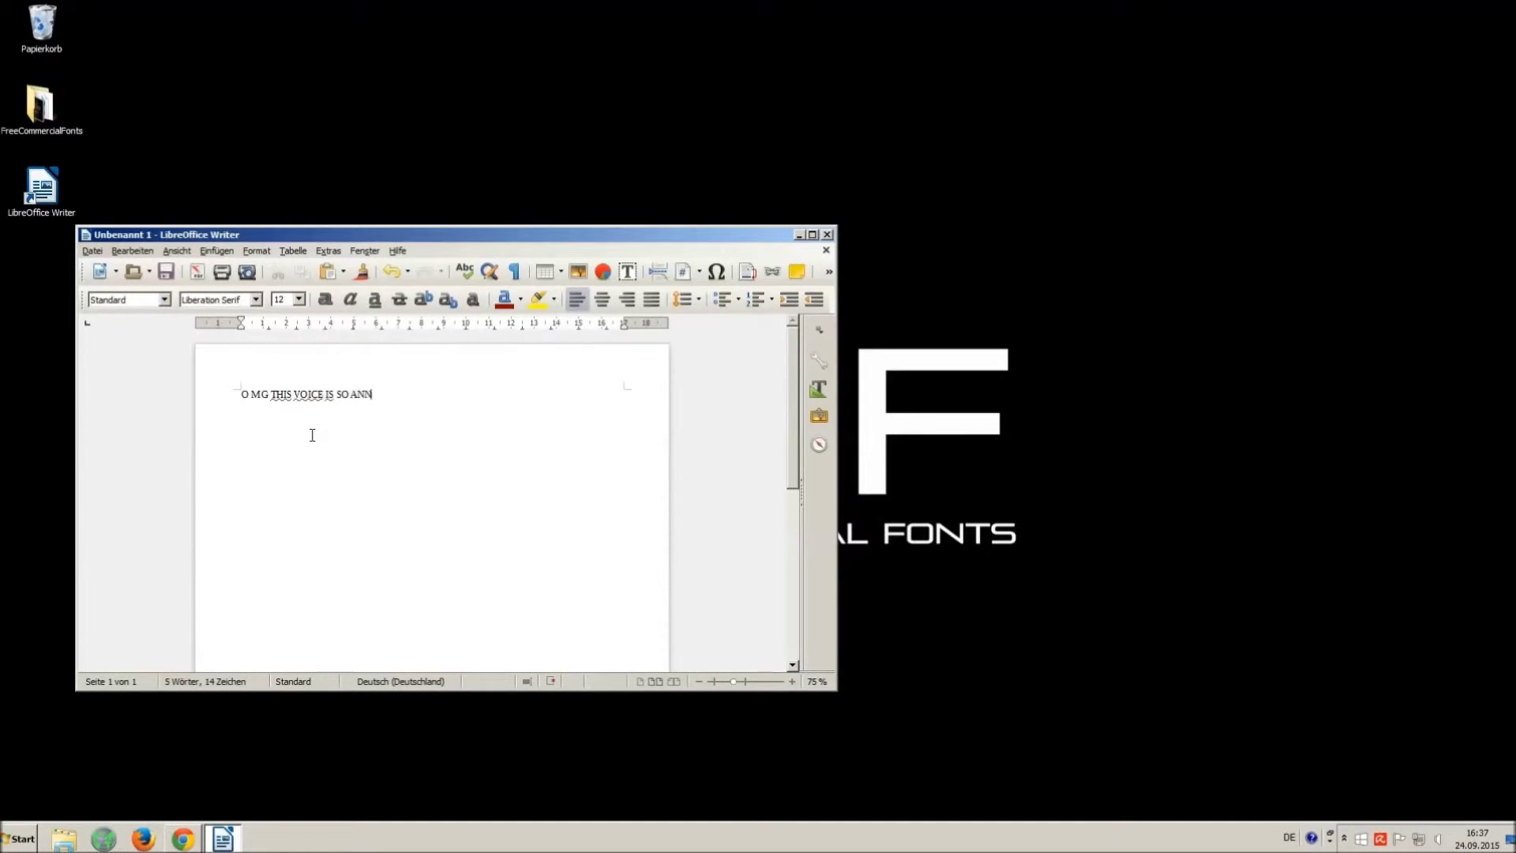
type("!!! :")
type(")")
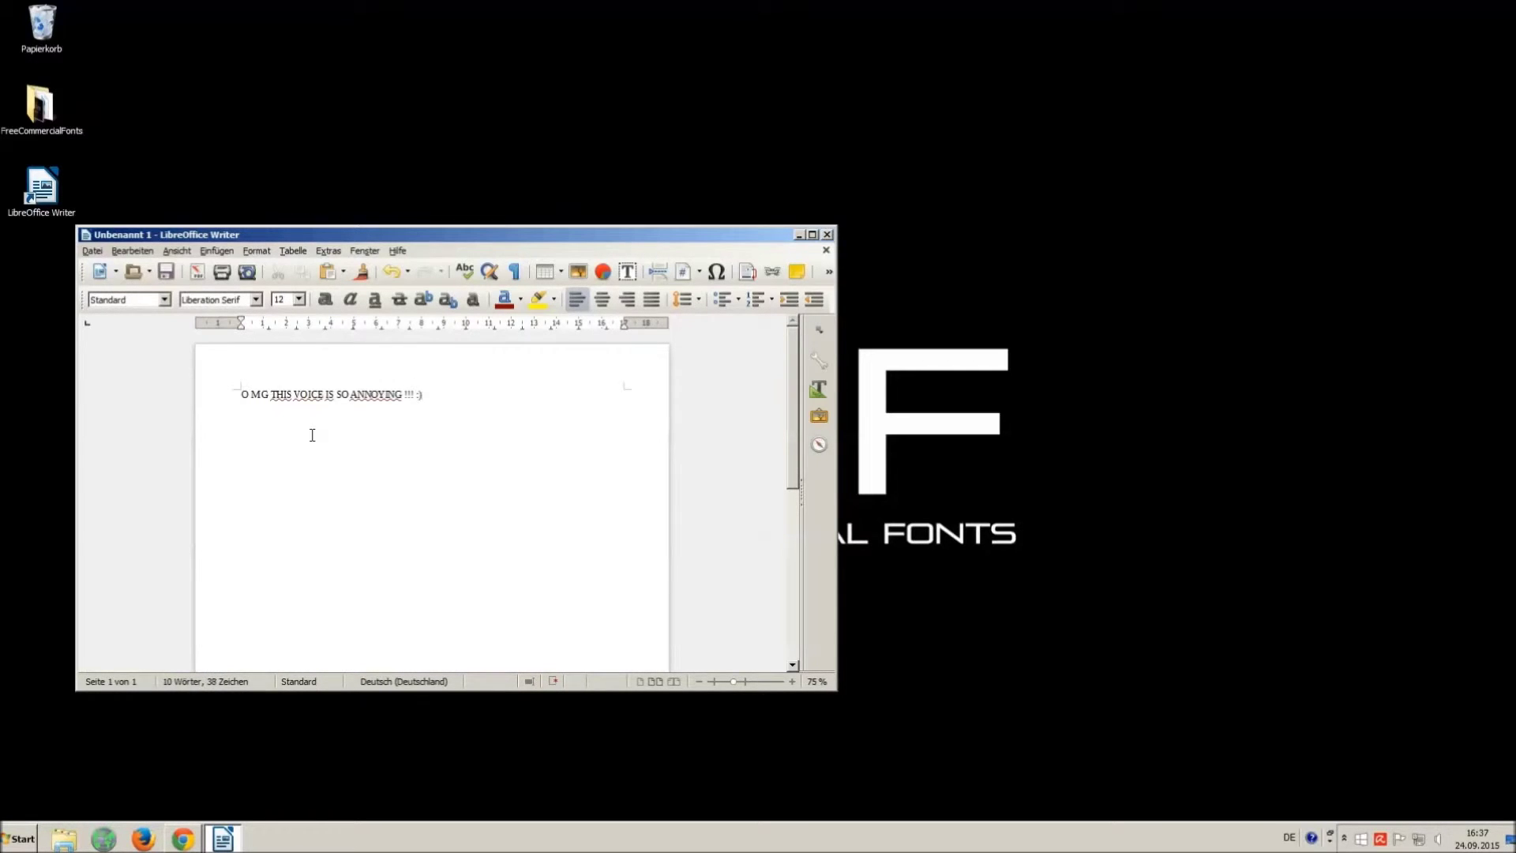
- Select the typed sentence and choose Riky Vampdator Normal from the Font Name list
left_click_drag(451, 440, 95, 331)
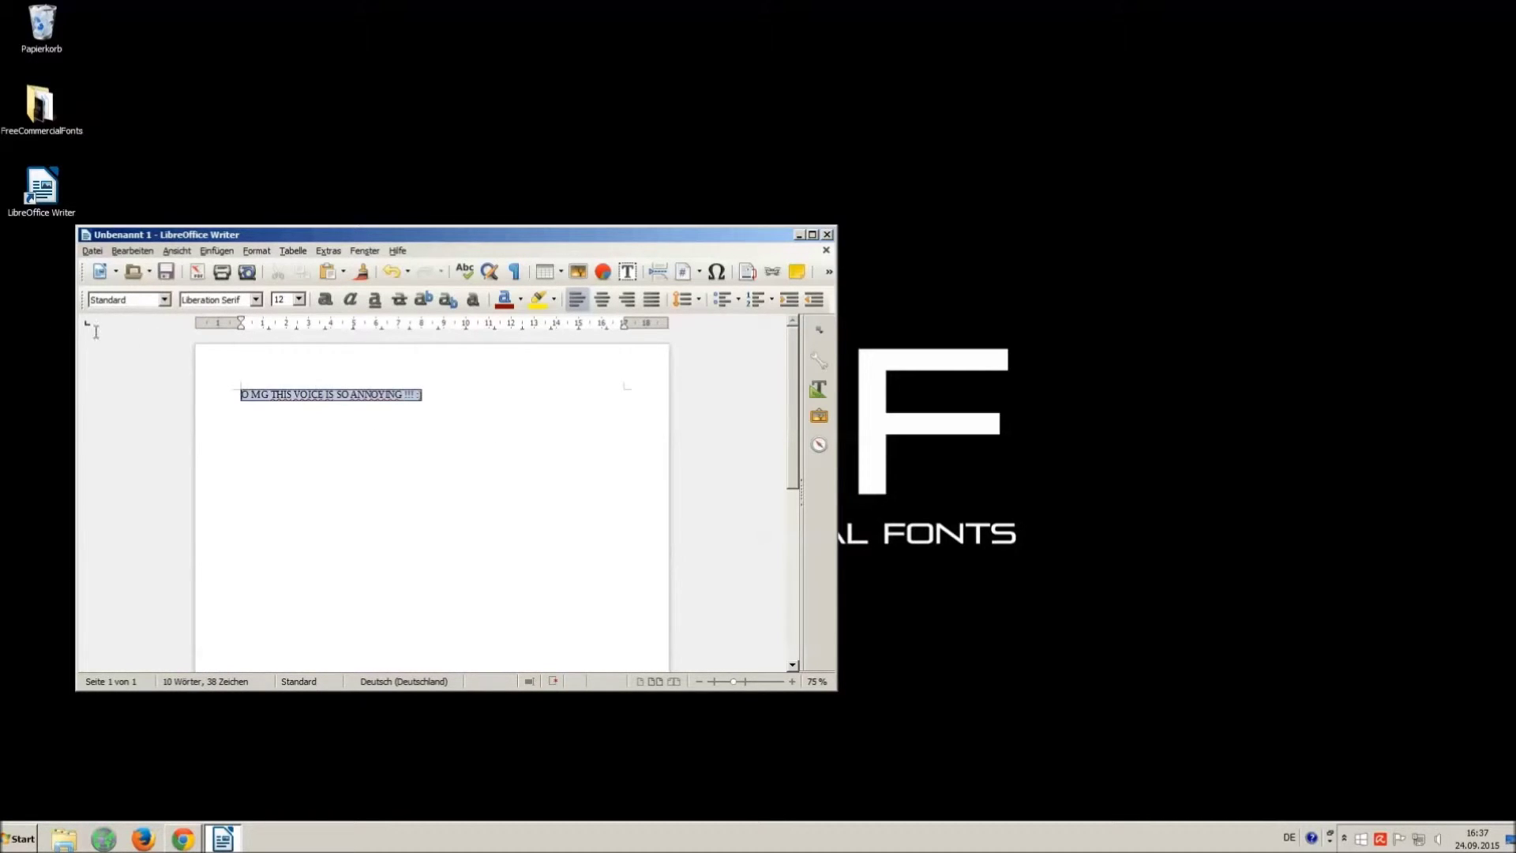
double_click(212, 299)
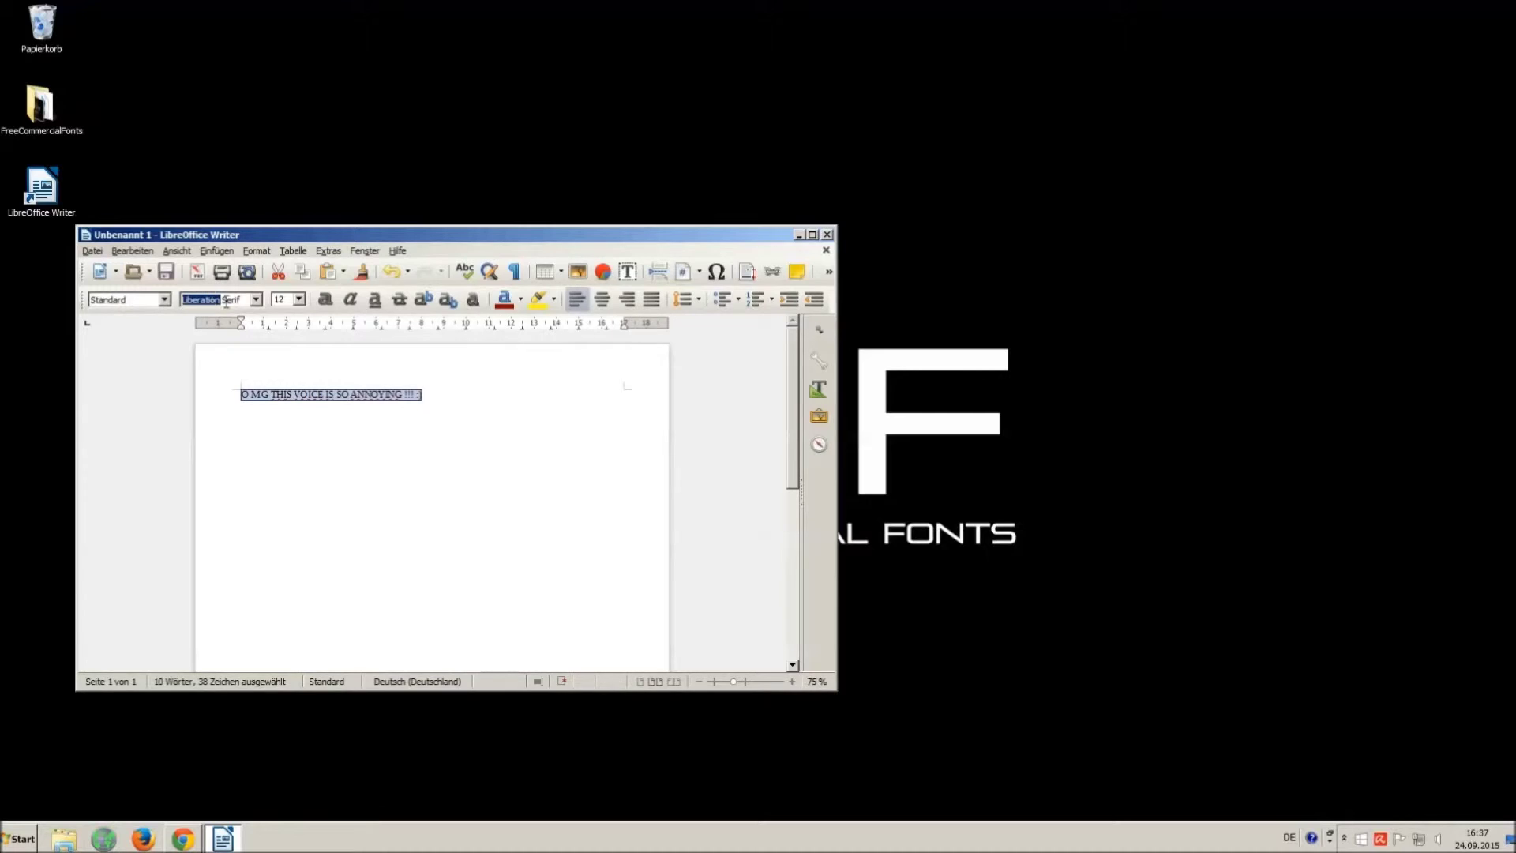
triple_click(226, 302)
type("Va")
type("pi")
left_click(256, 299)
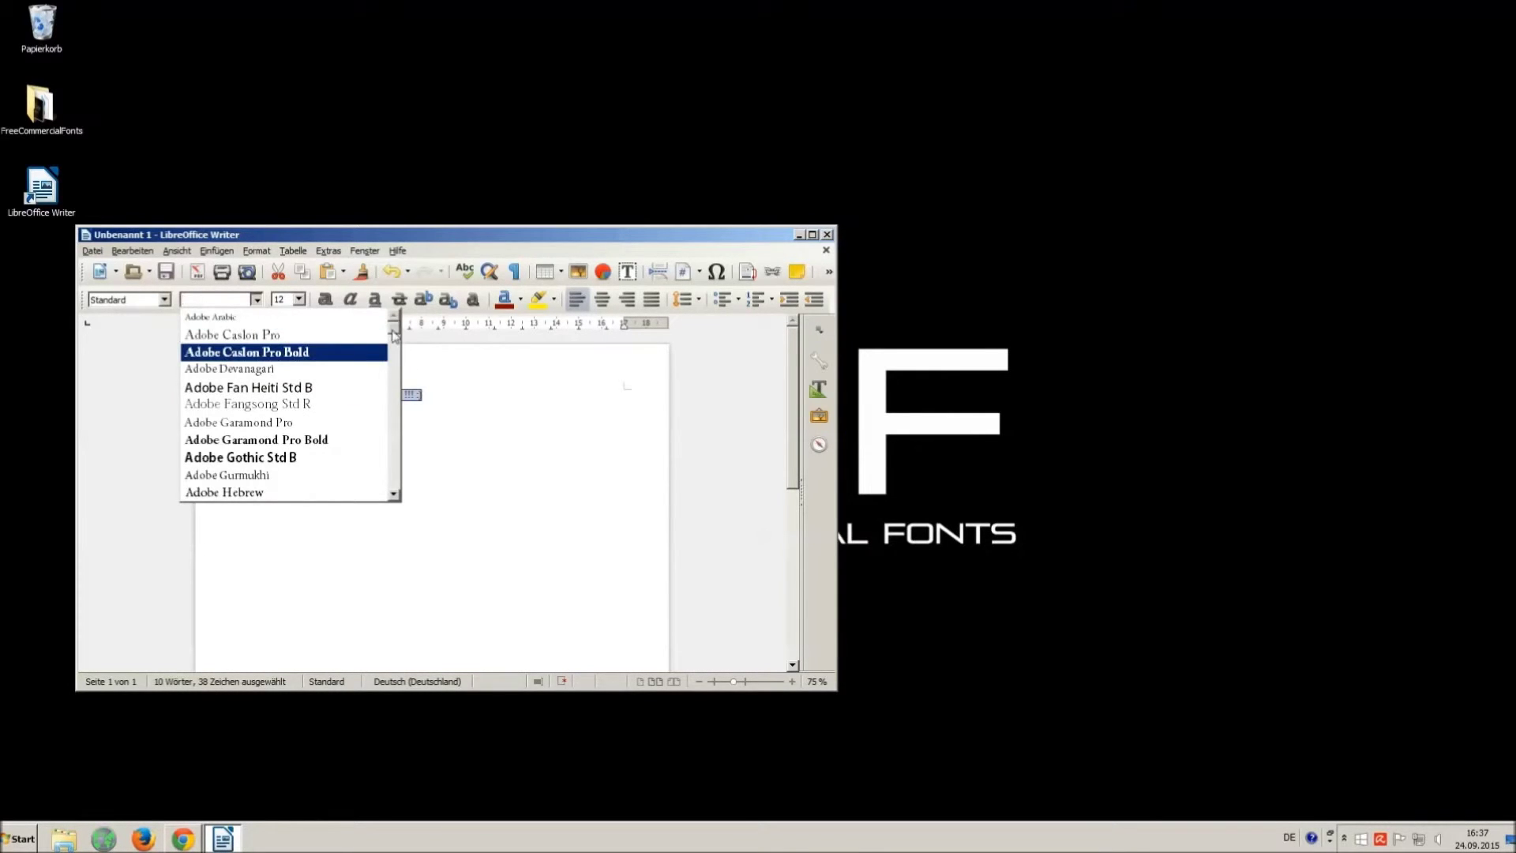
left_click_drag(395, 338, 407, 462)
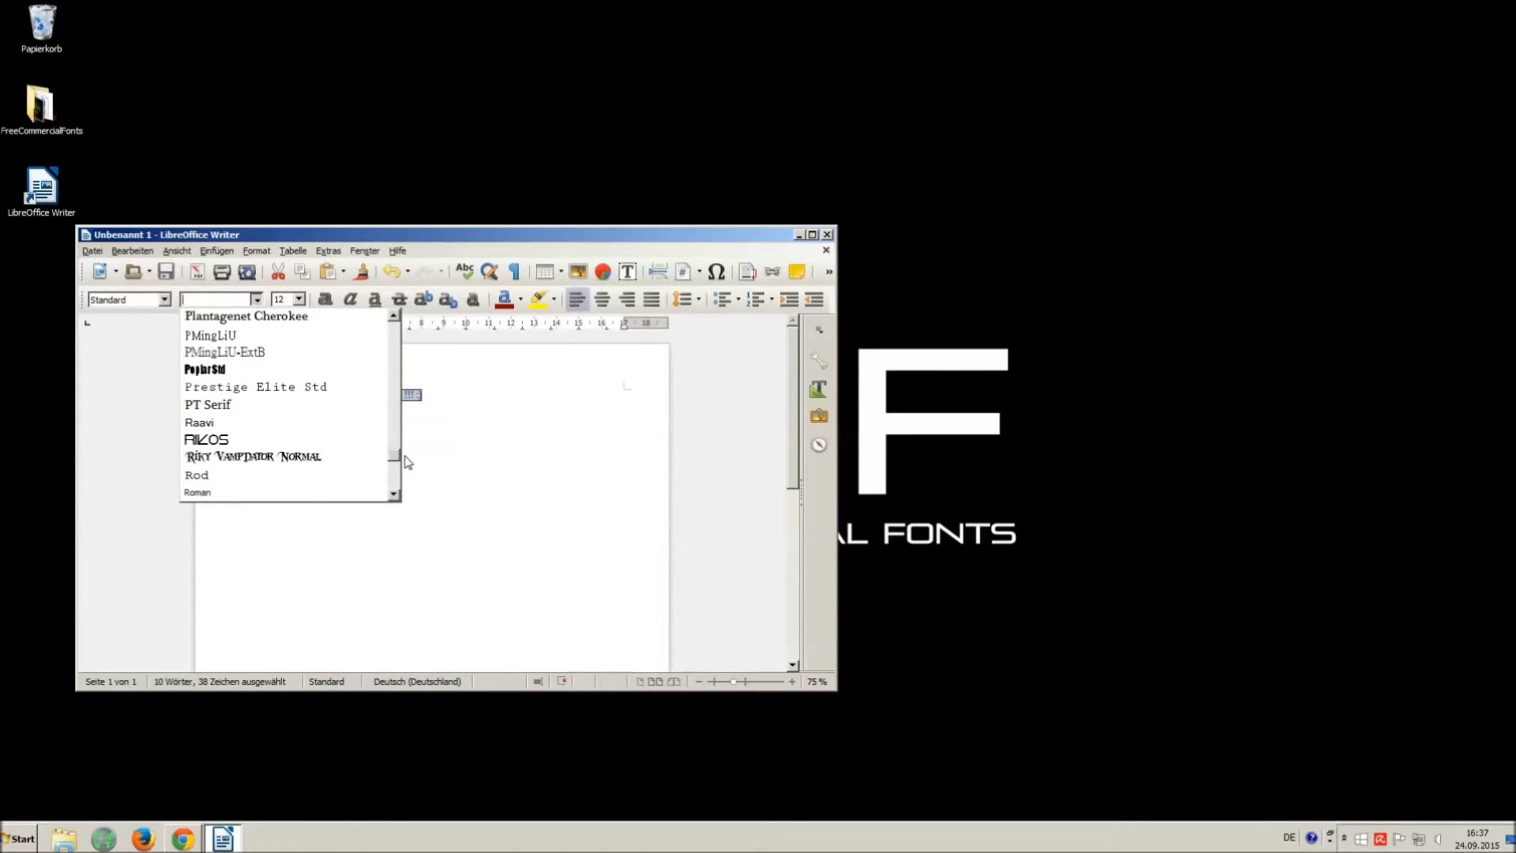
left_click(228, 460)
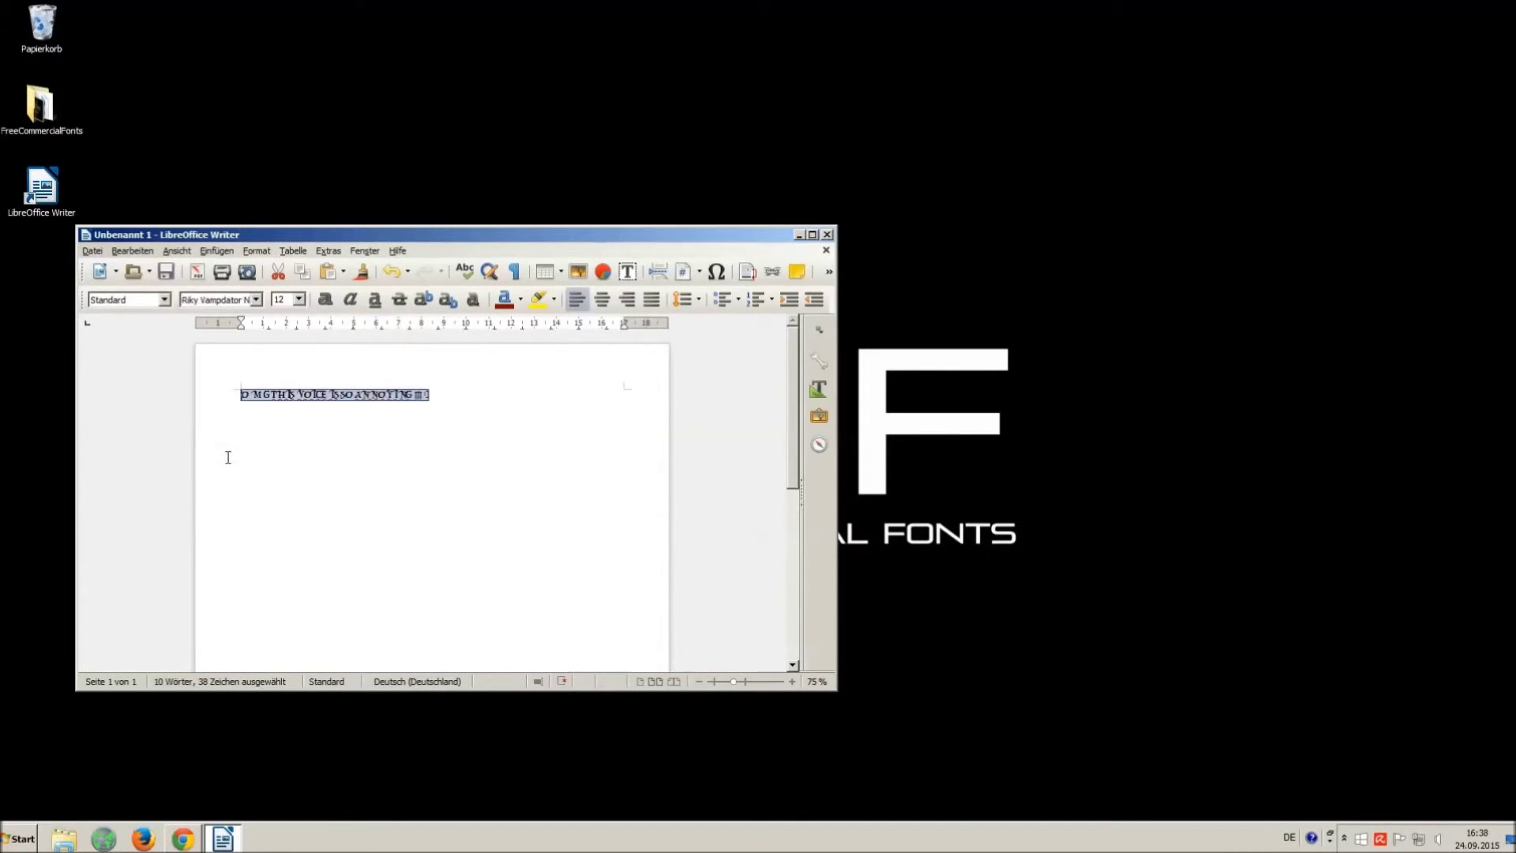
- Set the sentence's font size to 16 pt
left_click(298, 299)
left_click(285, 409)
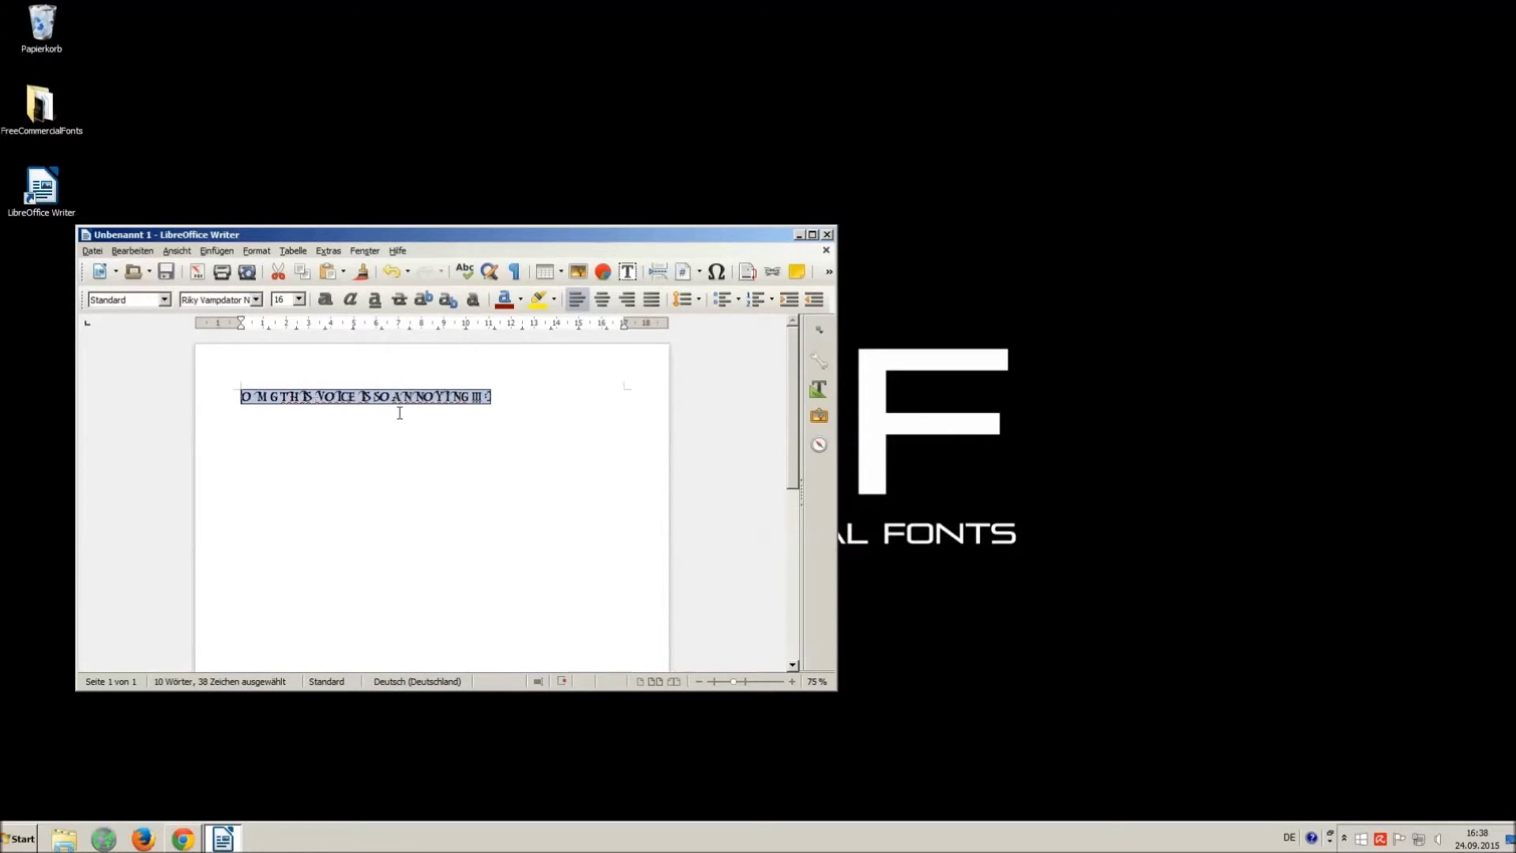
left_click(476, 436)
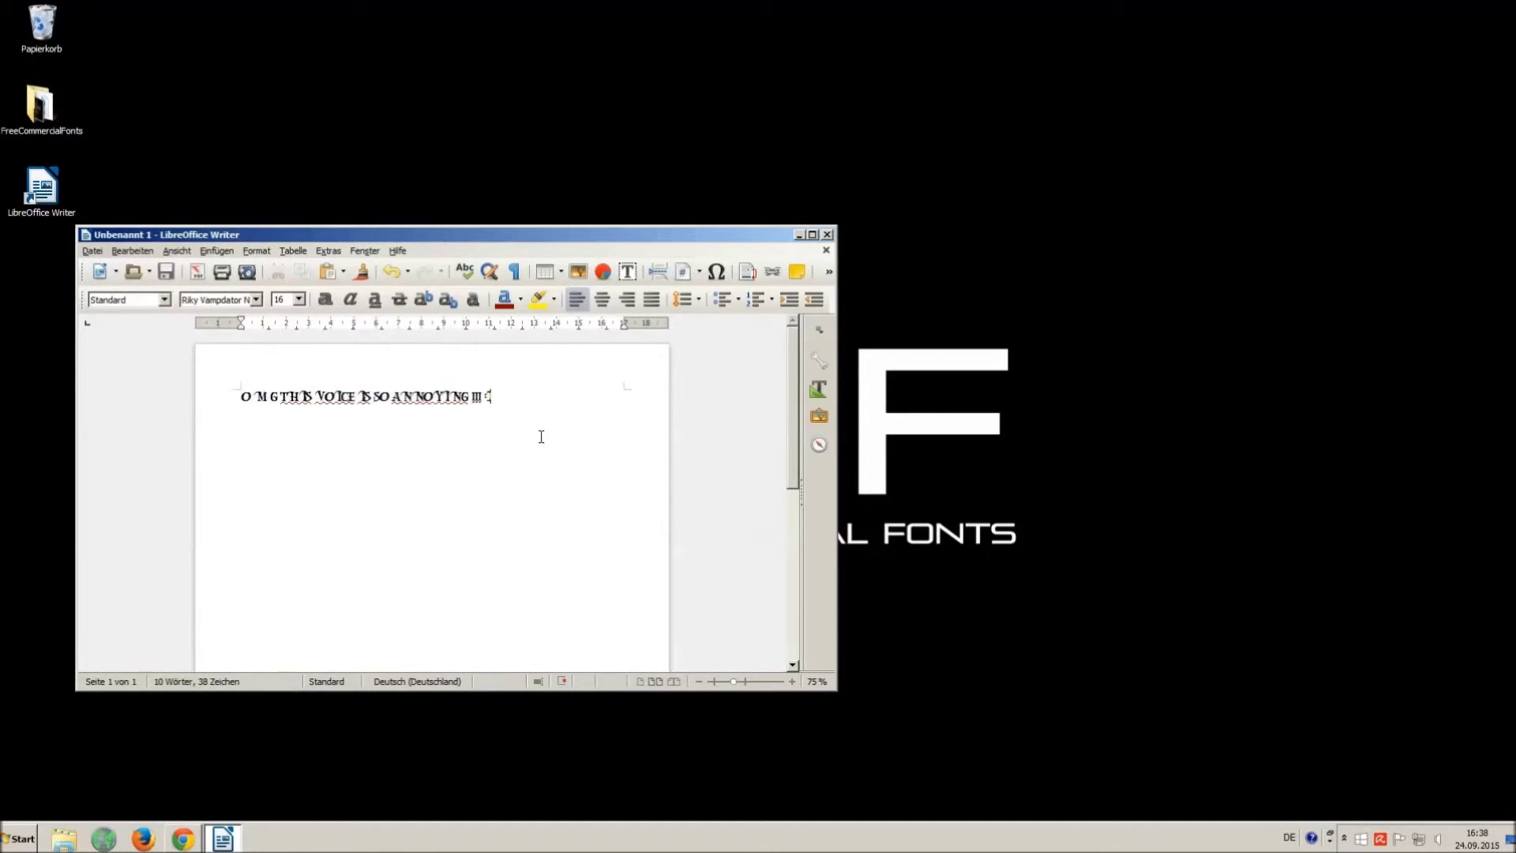
- Add extra spaces between OMG, THIS, VOICE, IS, SO, ANNOYING and the symbols, then select all
left_click(279, 396)
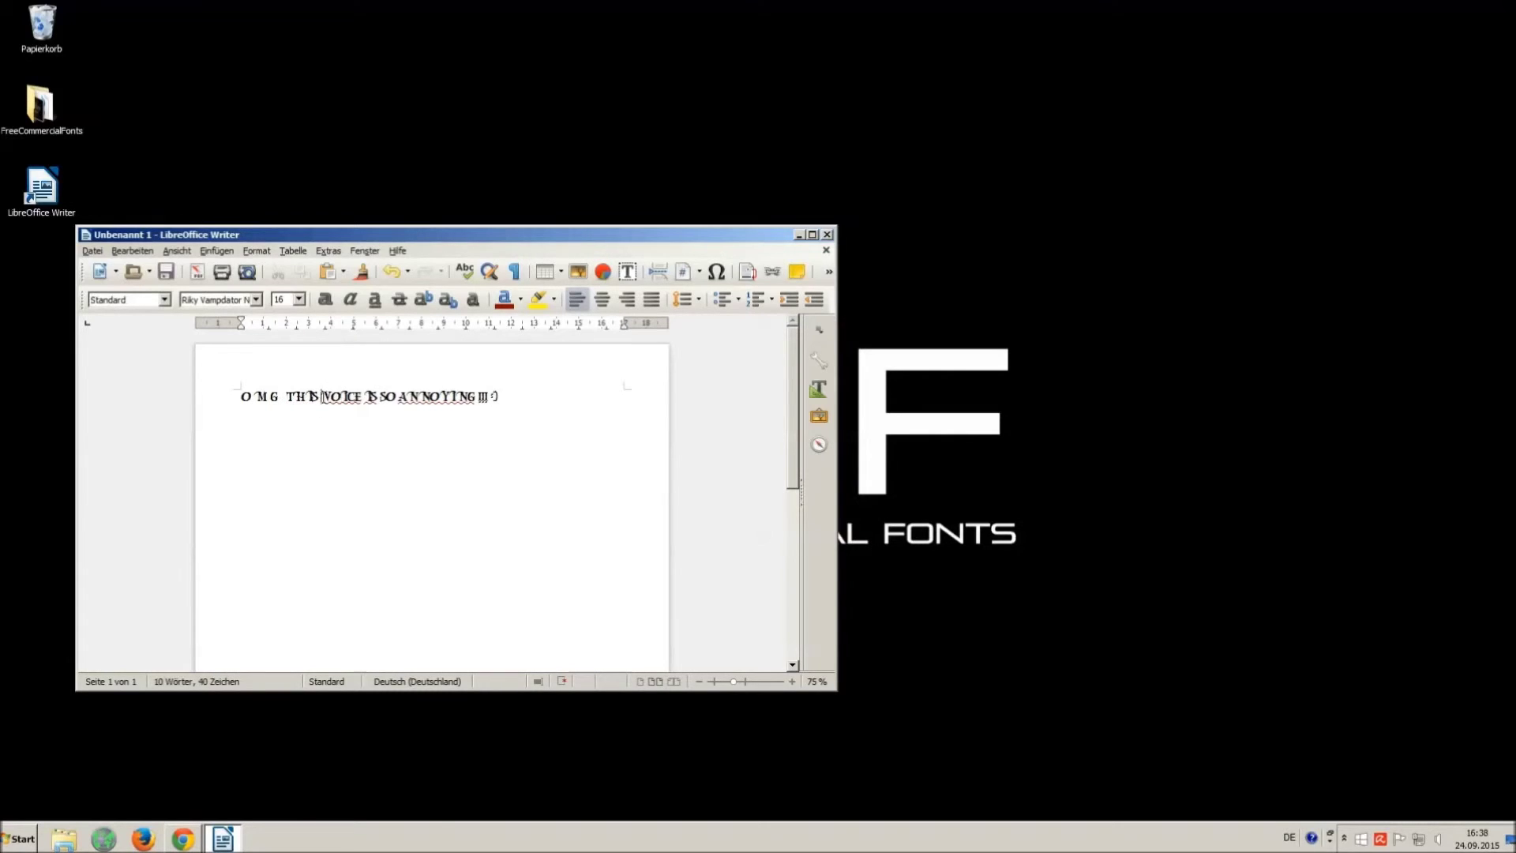
left_click(320, 396)
left_click(380, 395)
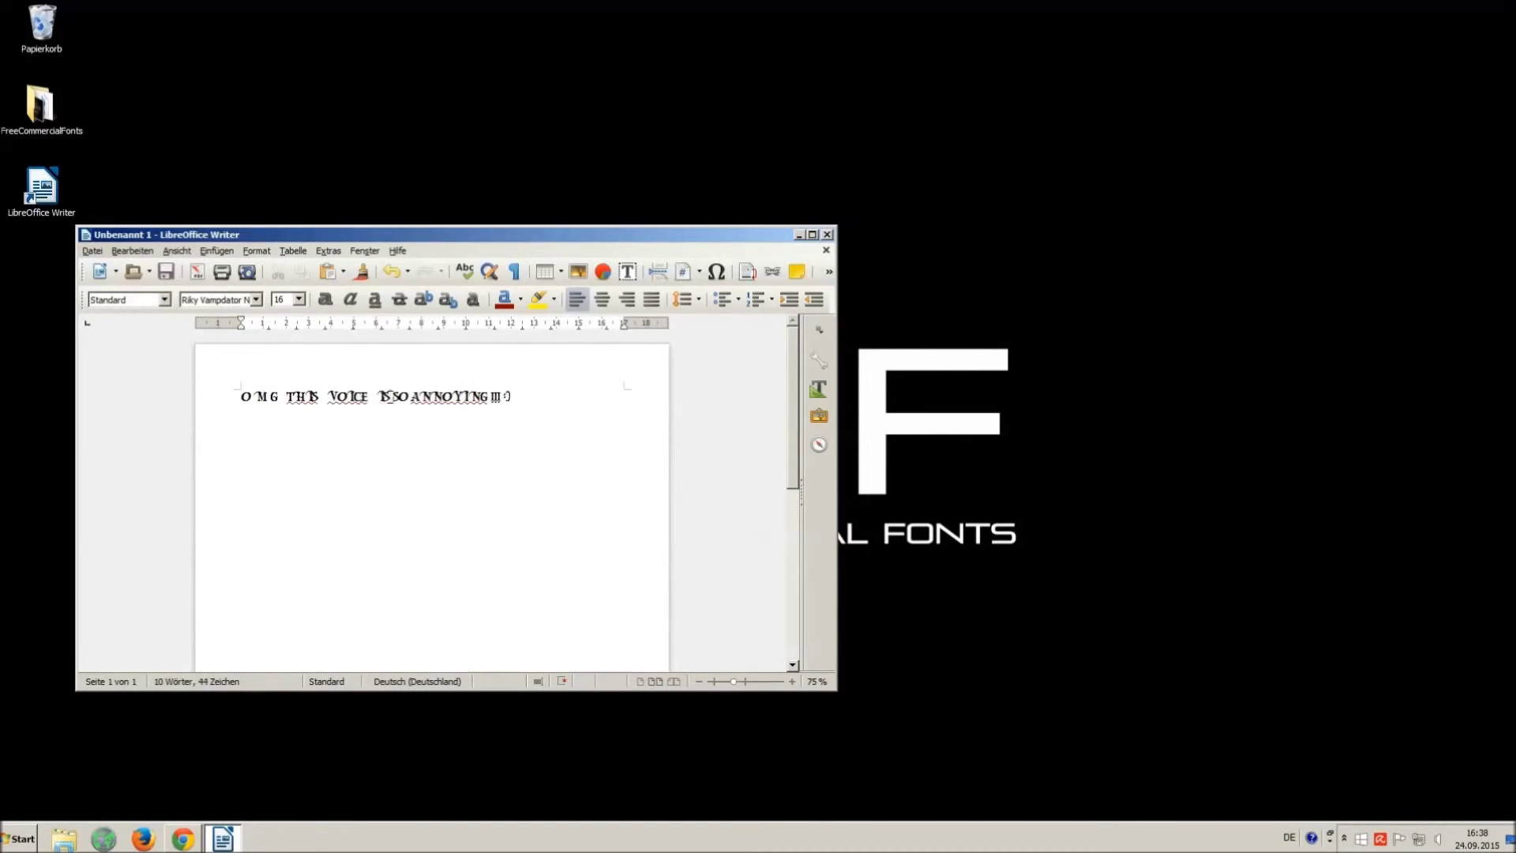
left_click(392, 396)
left_click(414, 397)
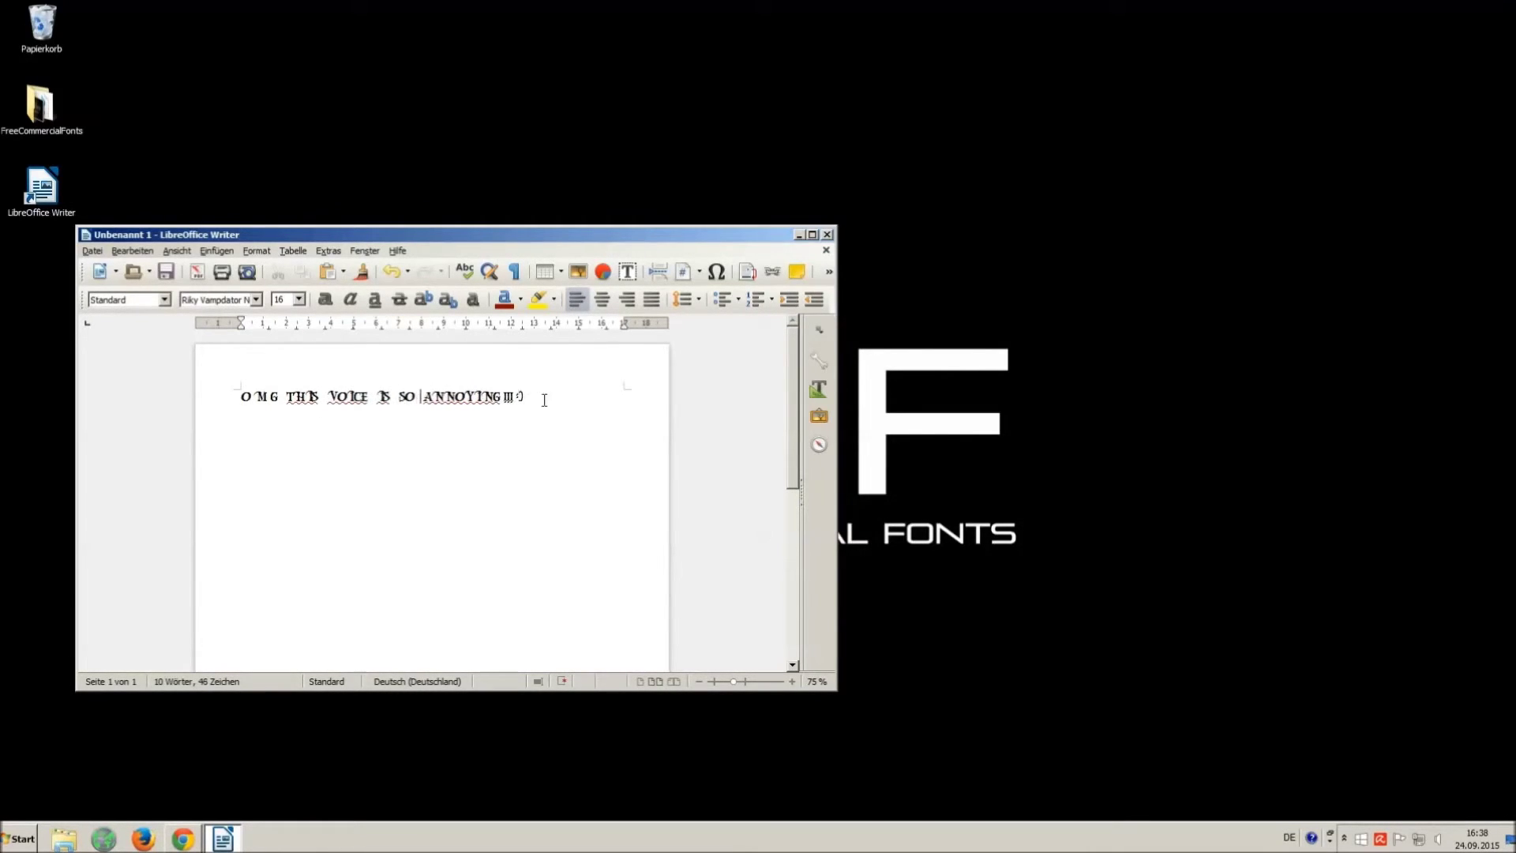
left_click(504, 397)
left_click(519, 395)
key("ctrl+a")
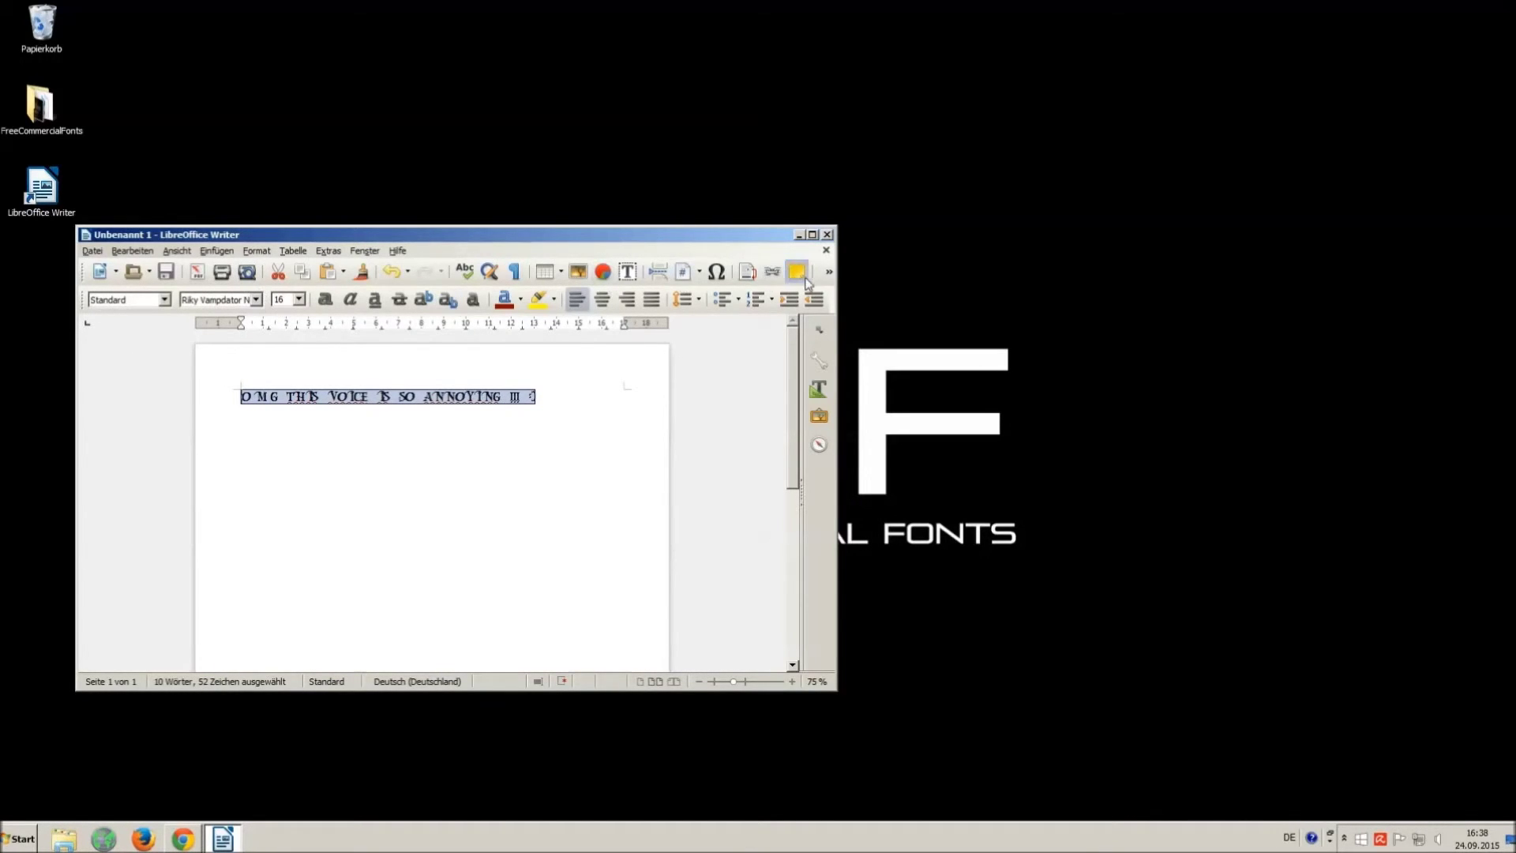
- Close the Writer document with Nicht speichern and return to the YouTube page in Chrome
left_click(826, 235)
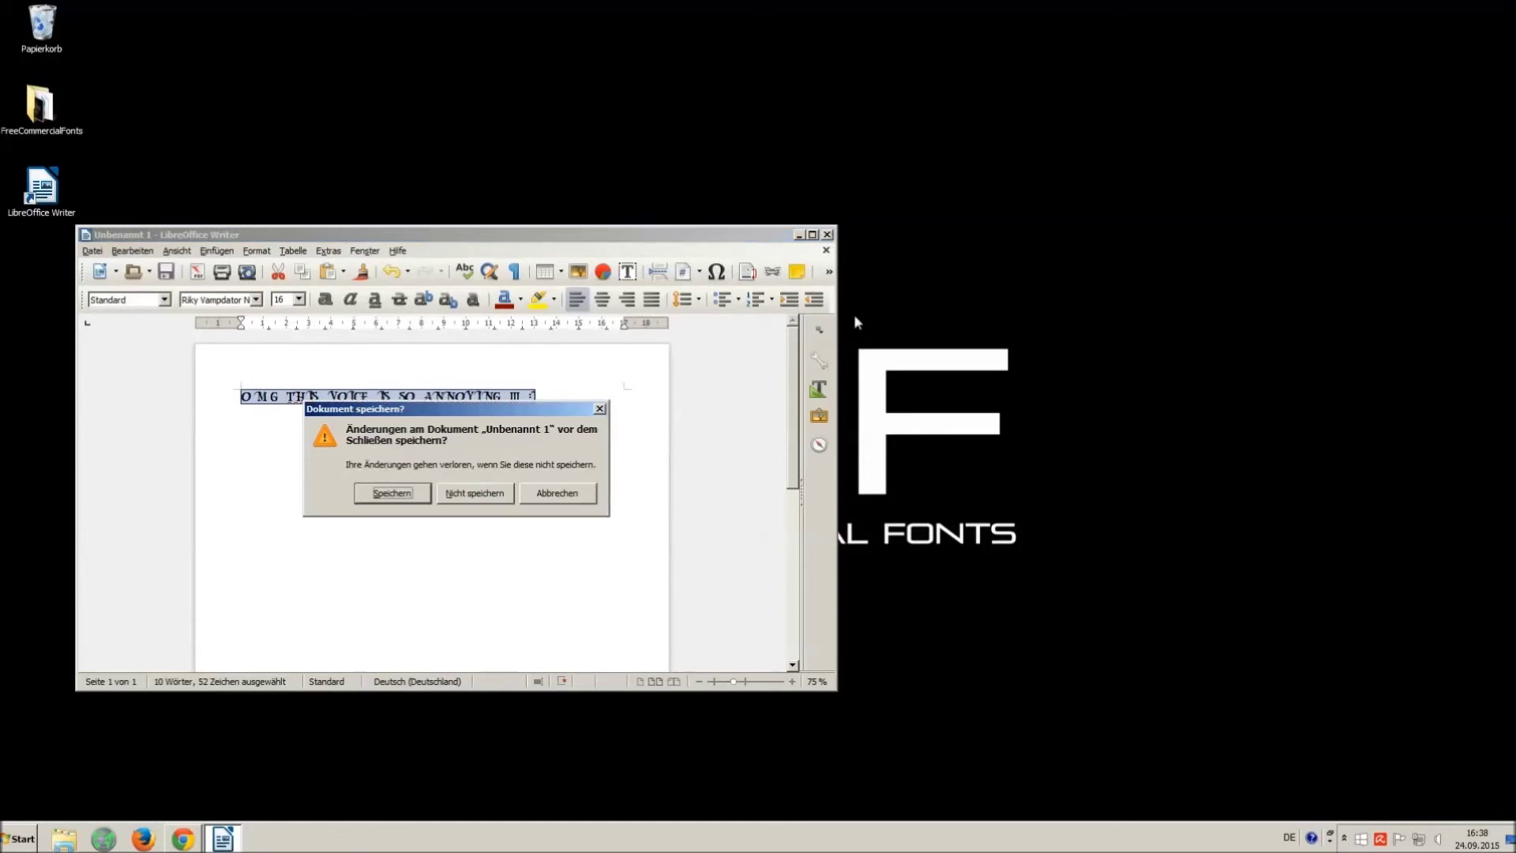
left_click(454, 491)
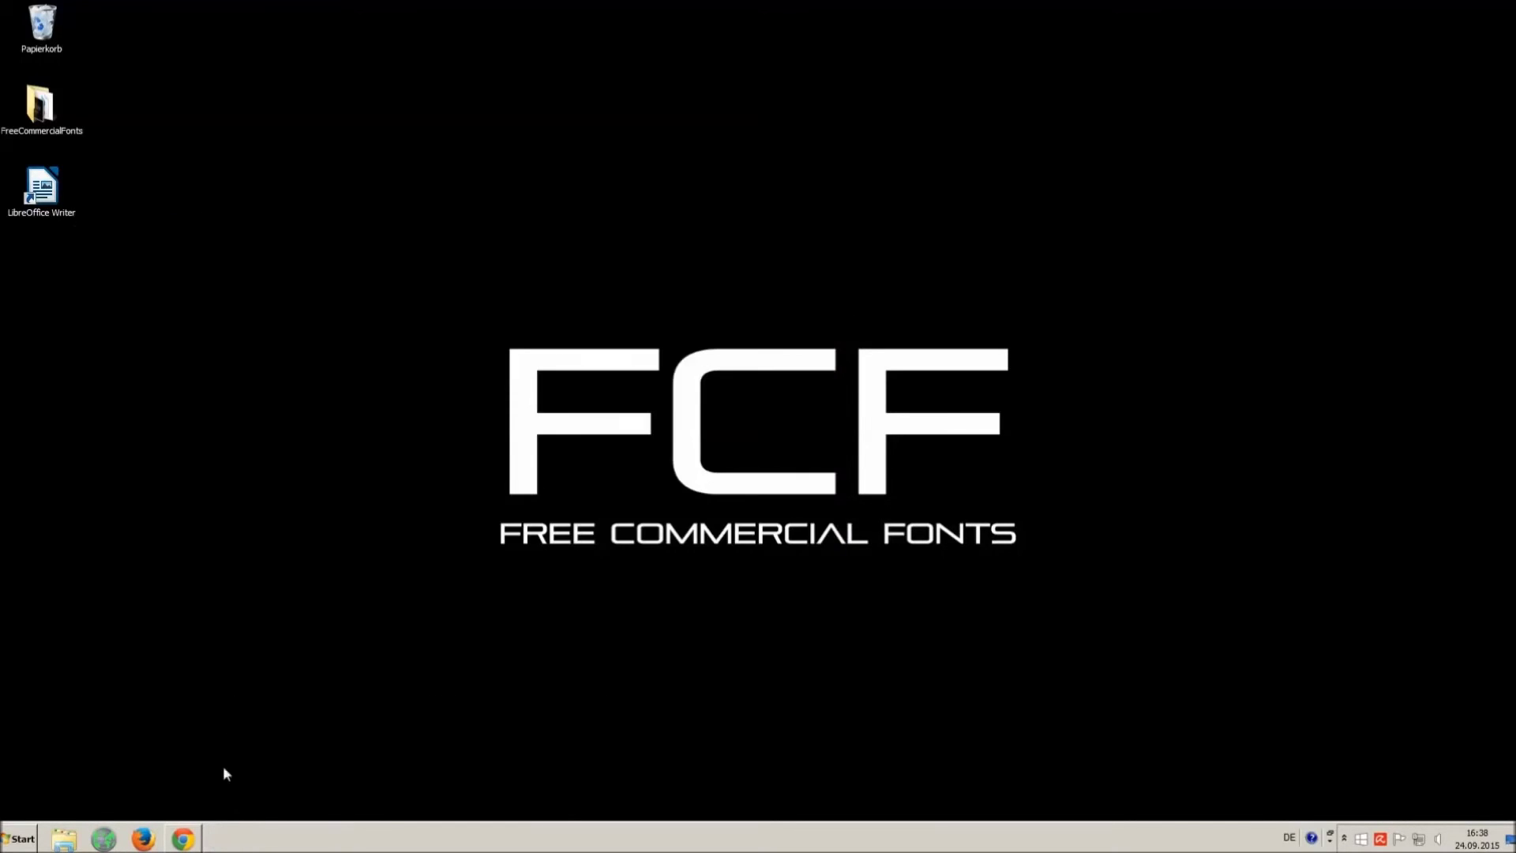
left_click(184, 840)
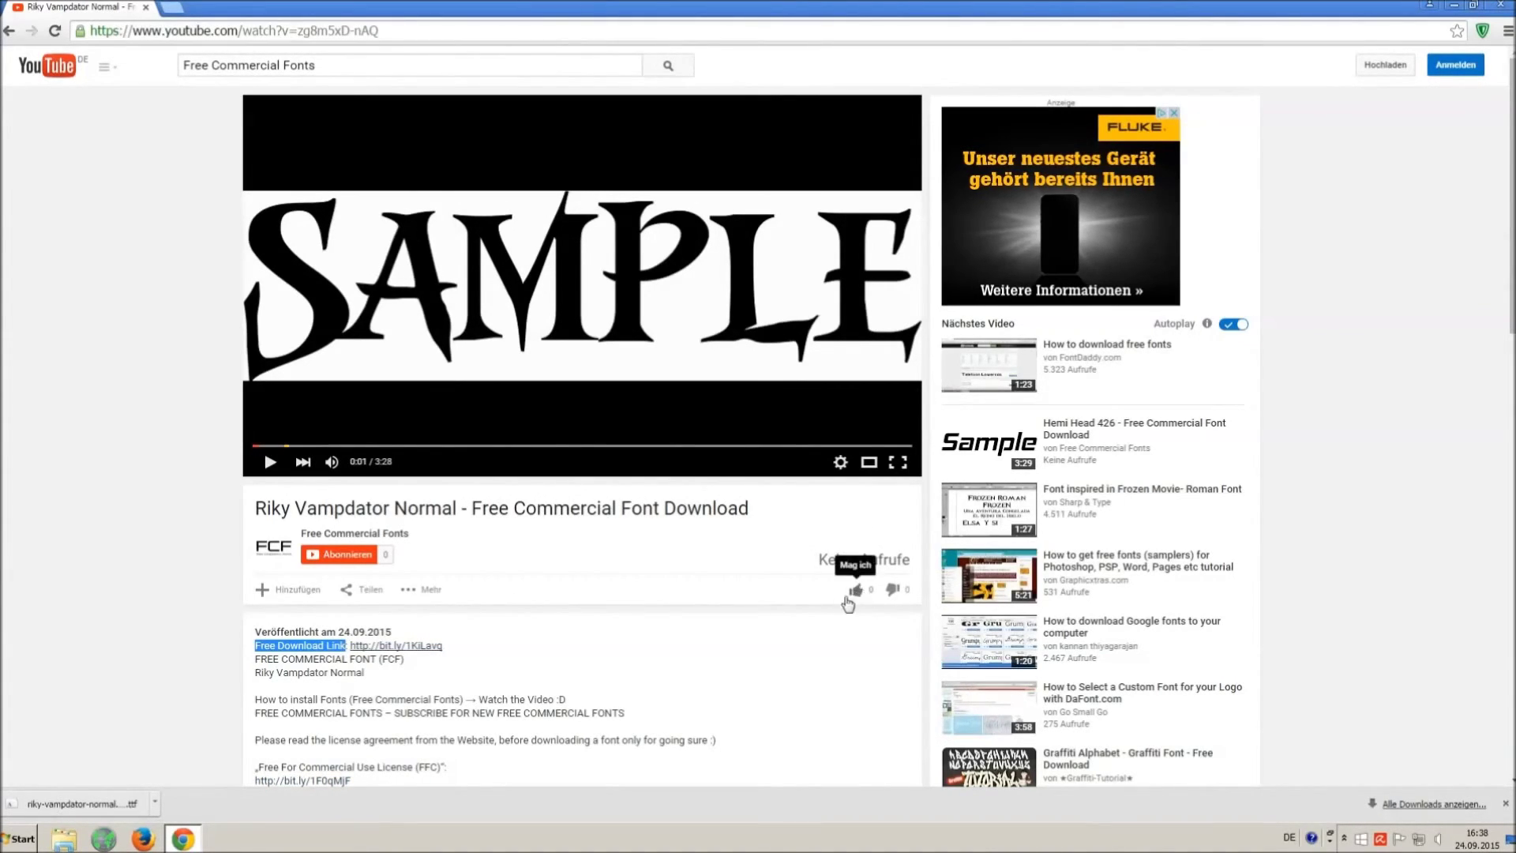
- Close the downloads bar and select the Music credits in the video description
left_click(848, 596)
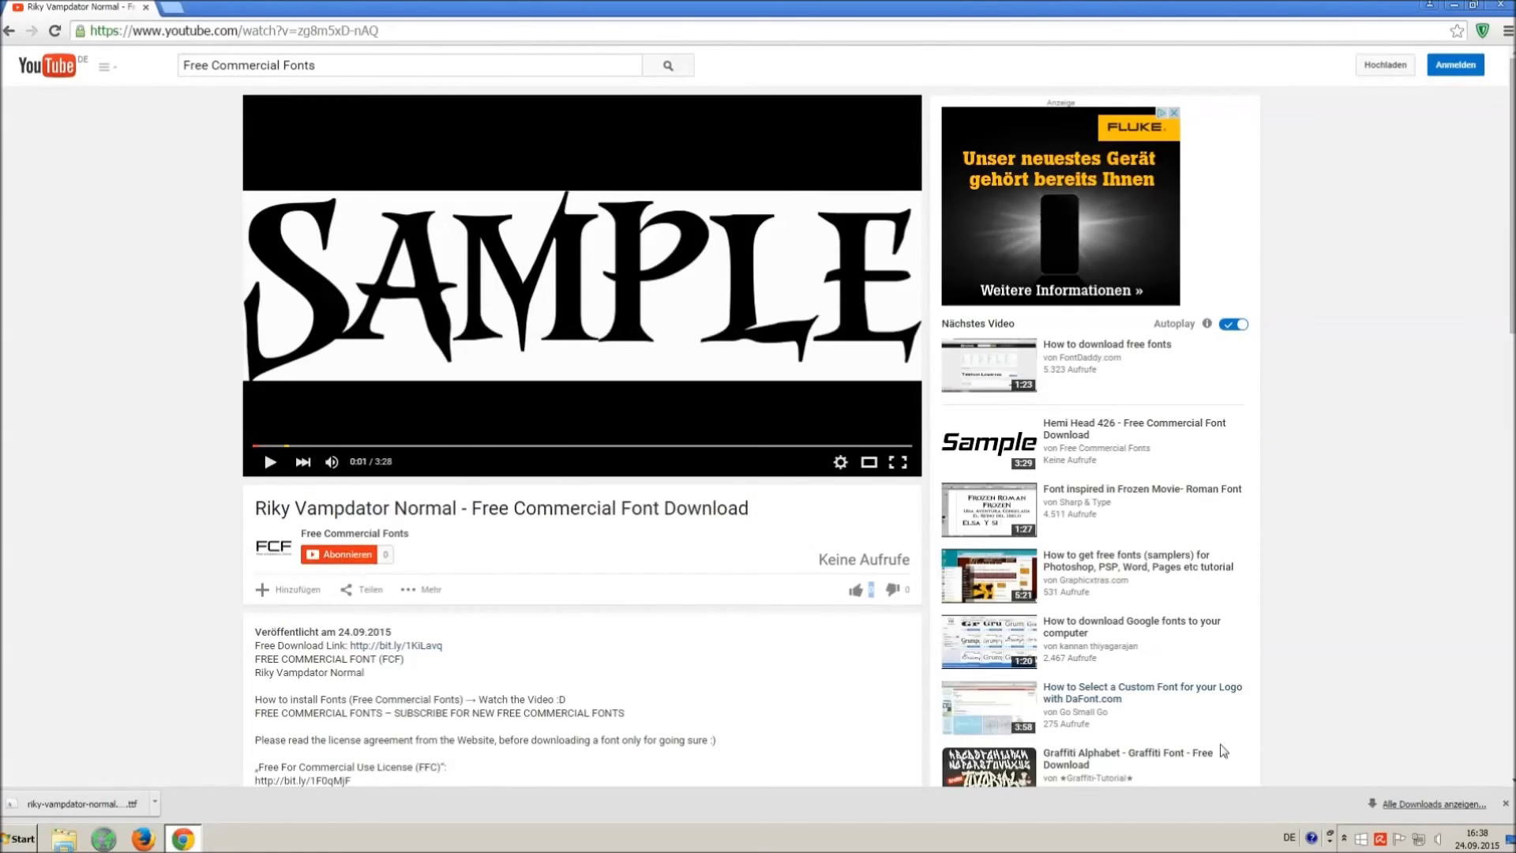
left_click(1505, 804)
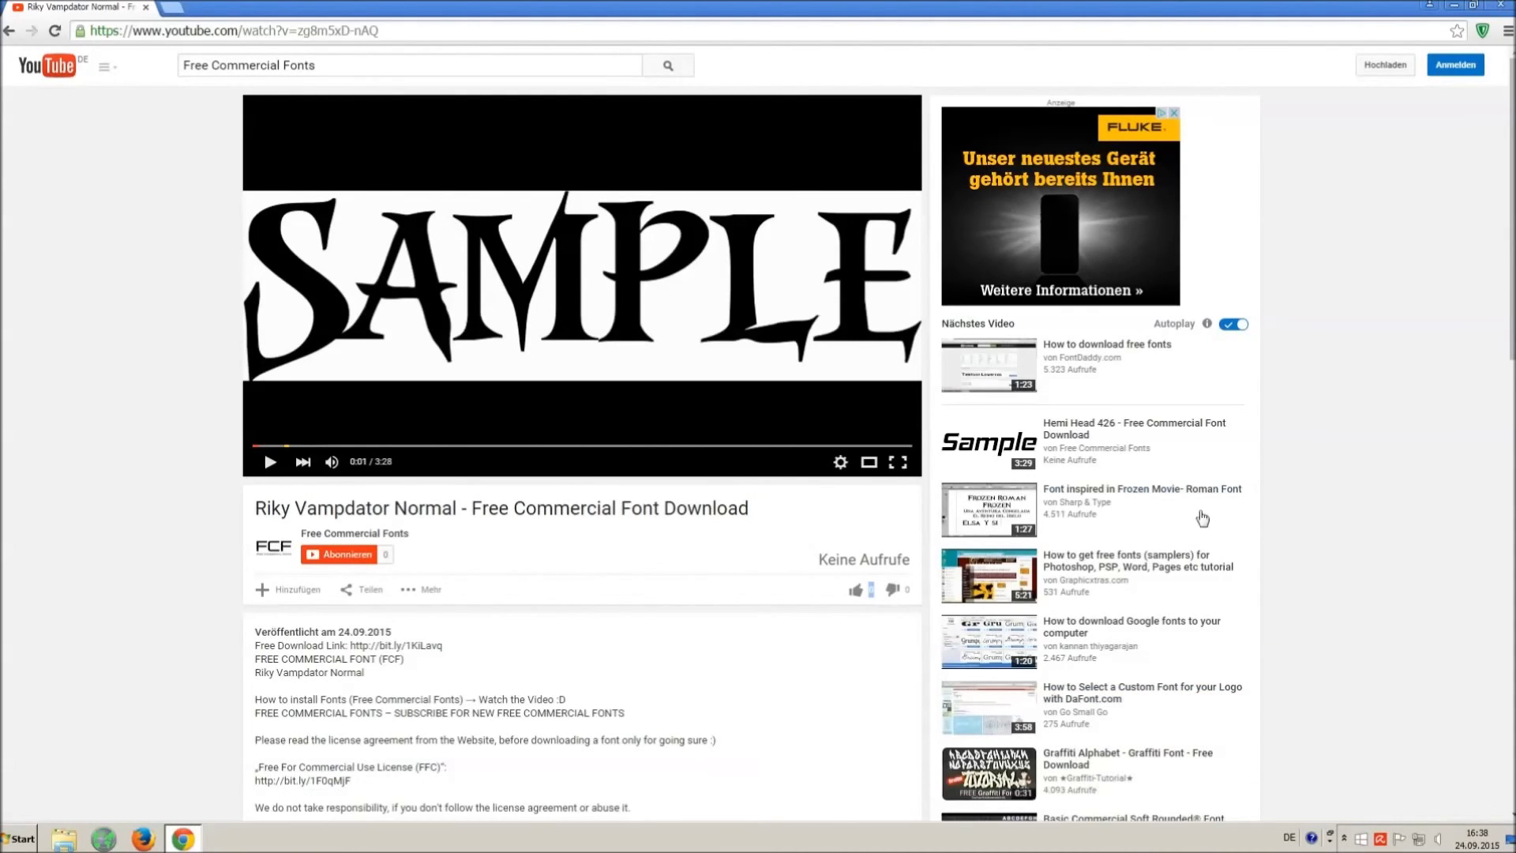
scroll(465, 539, "down", 2)
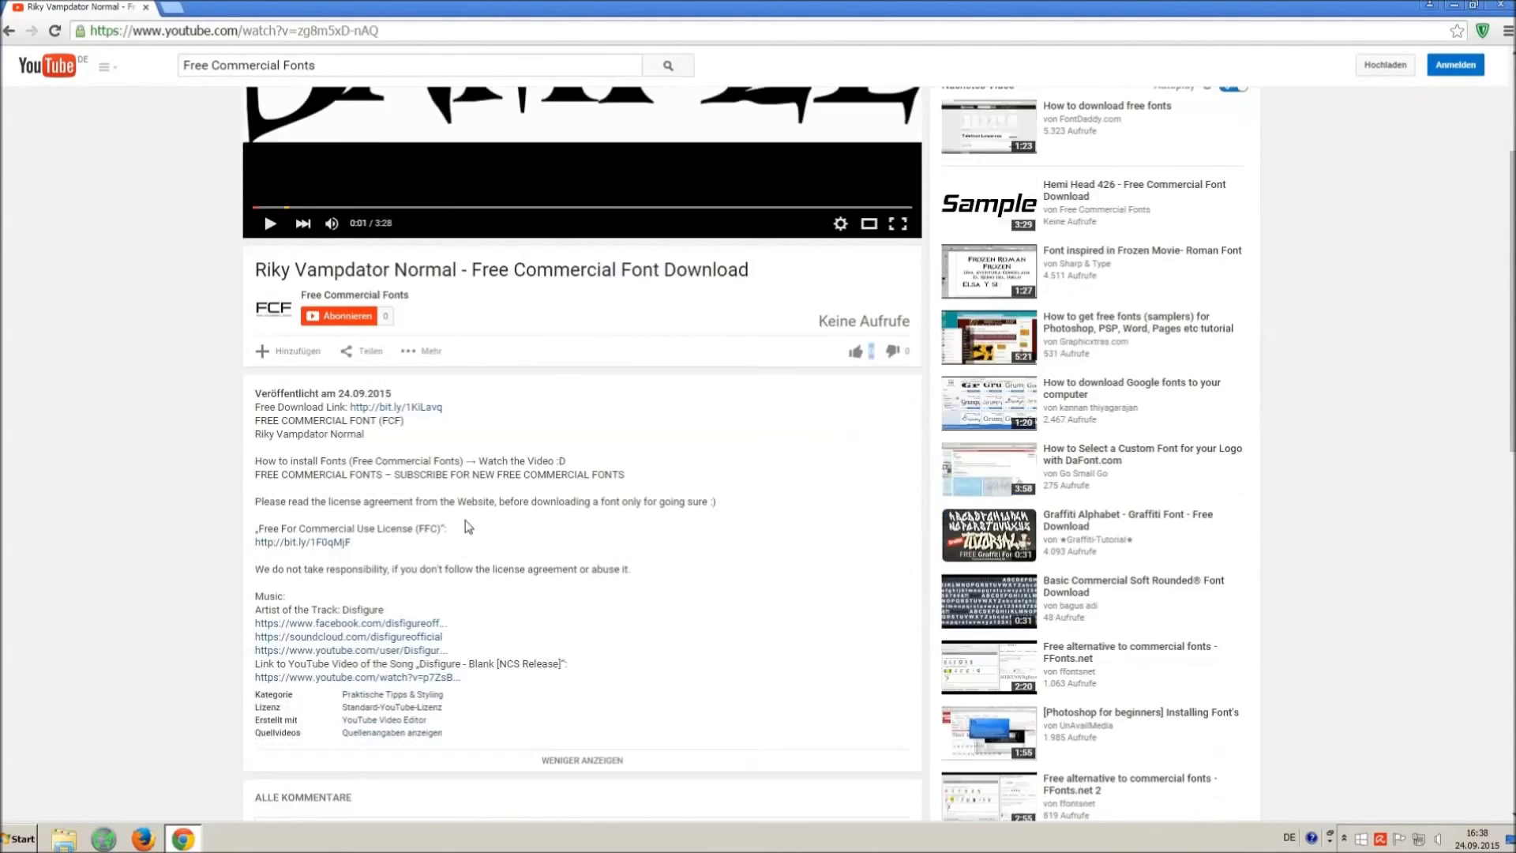
scroll(465, 526, "down", 1)
left_click_drag(259, 507, 712, 542)
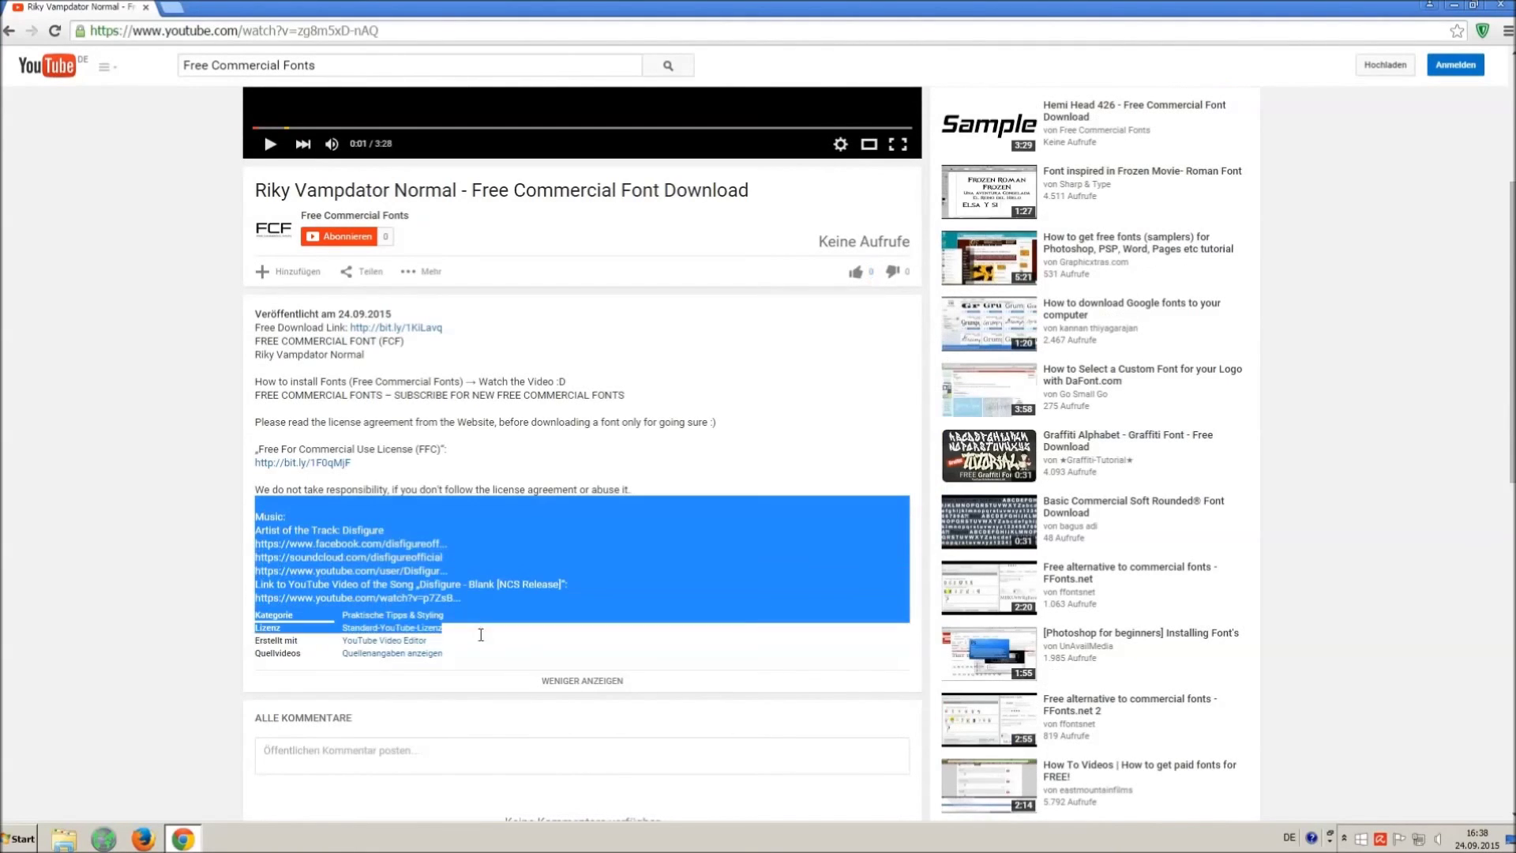